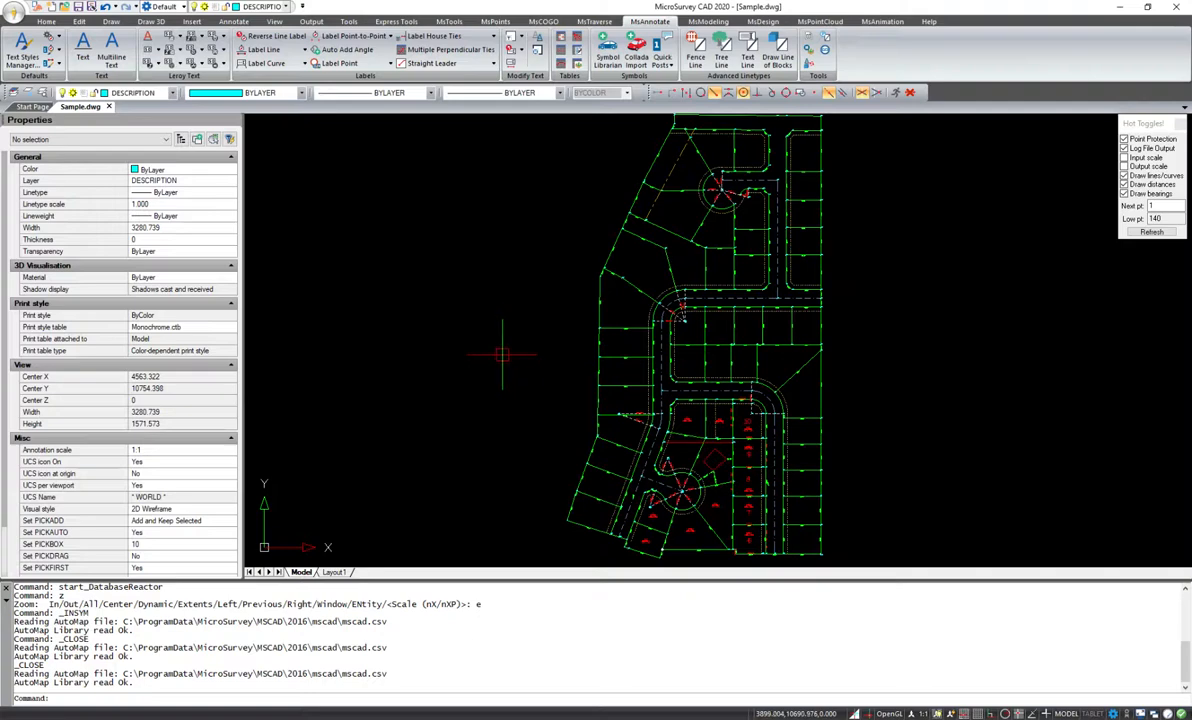
Open the Symbol Librarian, browse the Metric Posts symbols and widen the window to show more of them
scroll(498, 355, down, 2)
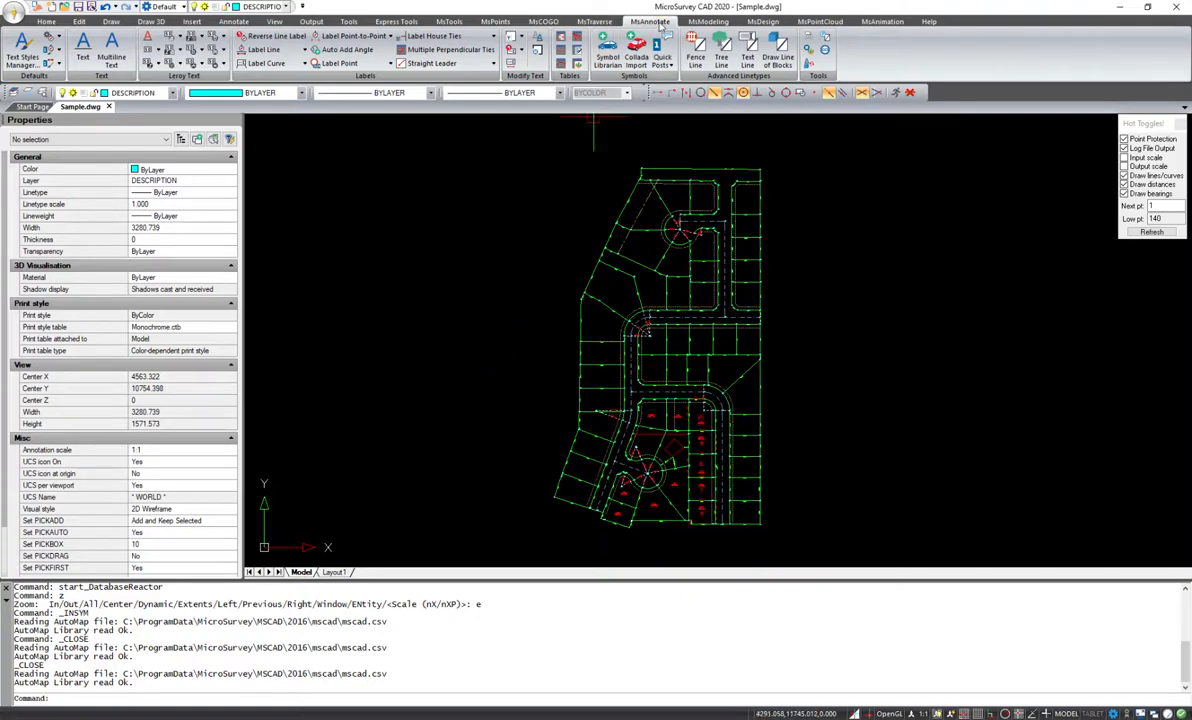
click(607, 50)
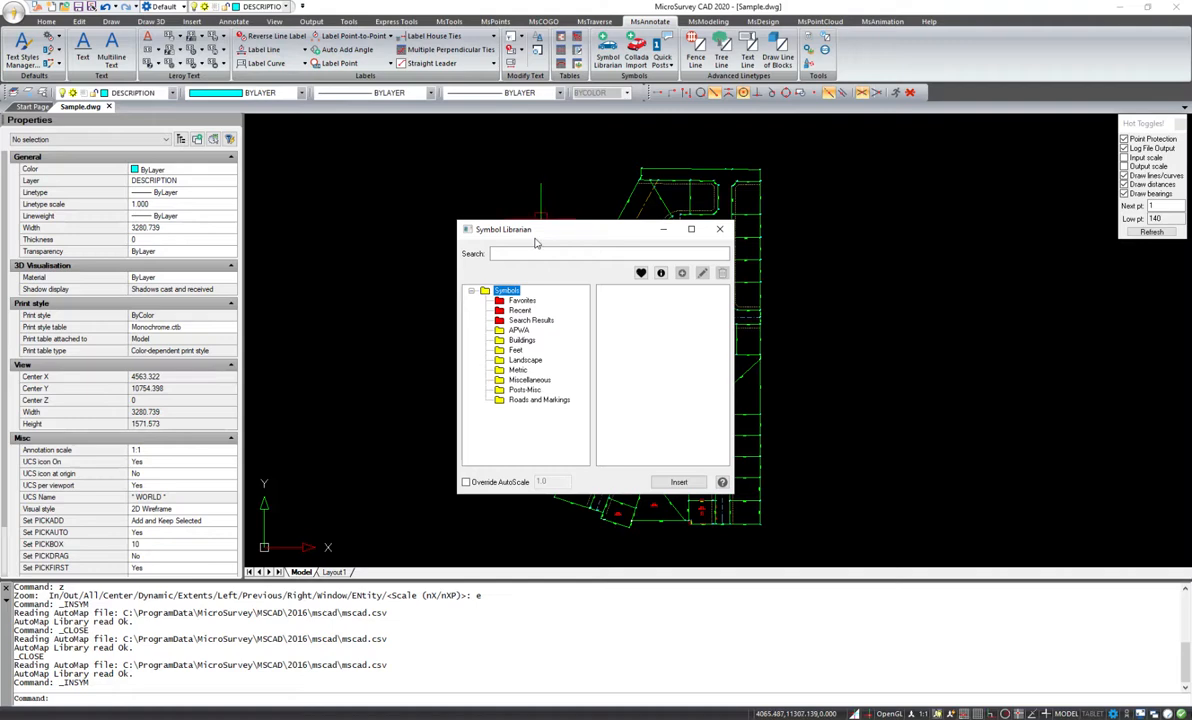
click(518, 370)
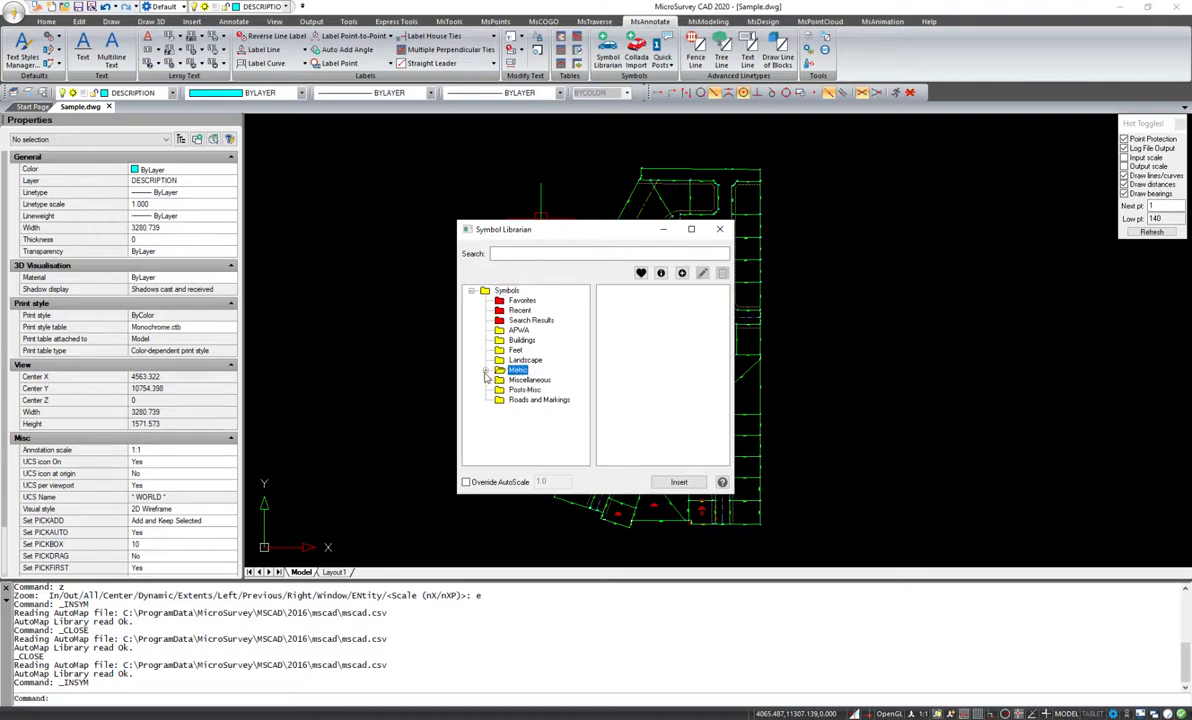
click(486, 371)
click(513, 390)
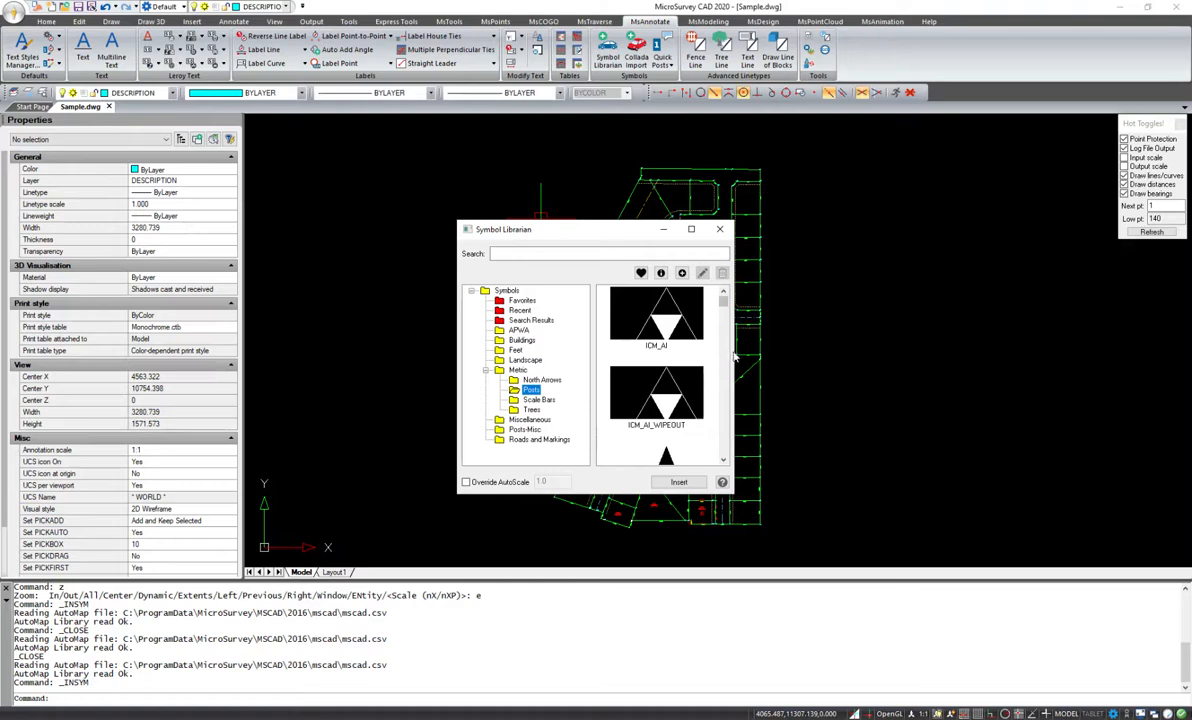
drag(736, 355, 1036, 342)
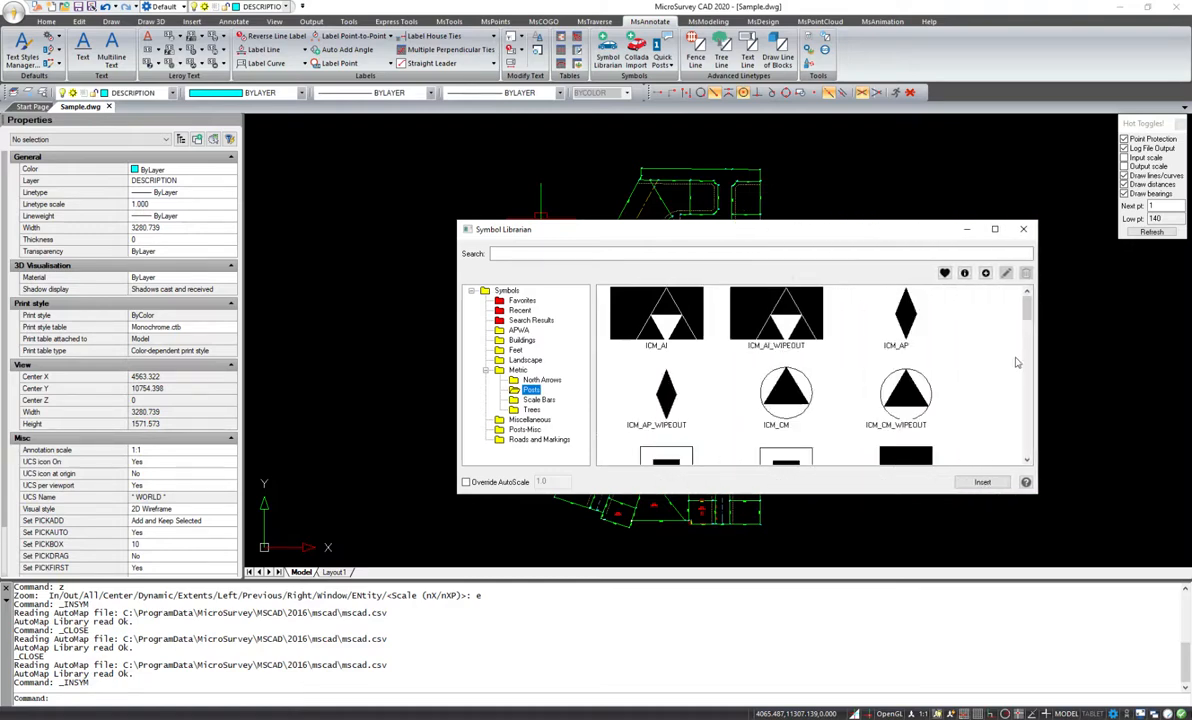
scroll(1036, 341, down, 3)
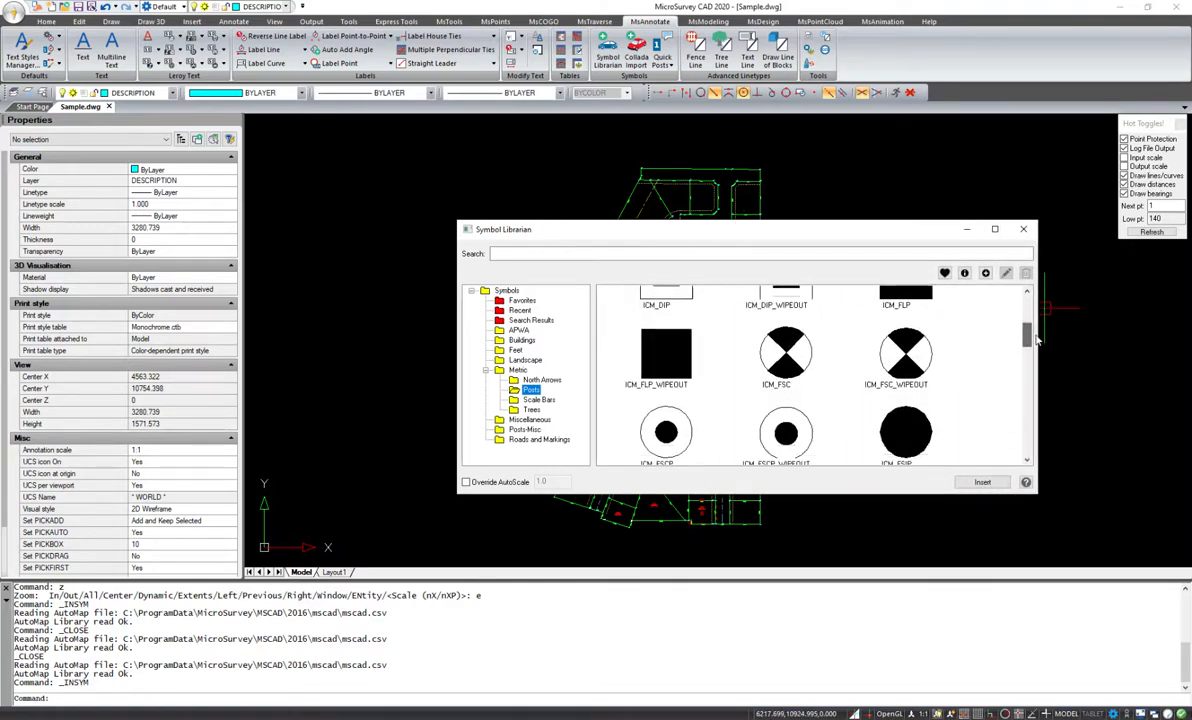
Create a new symbol named Wipeout_Custom1 in Metric Posts, erasing the old database and accepting the general configuration options
click(985, 273)
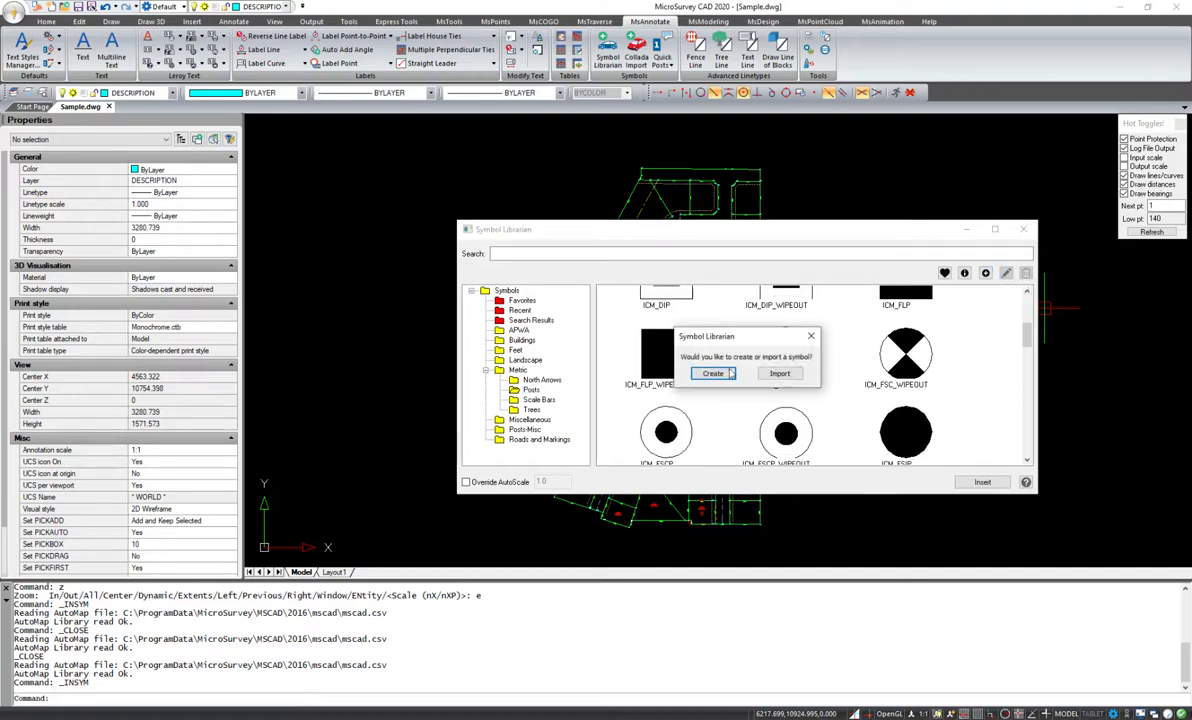
click(723, 376)
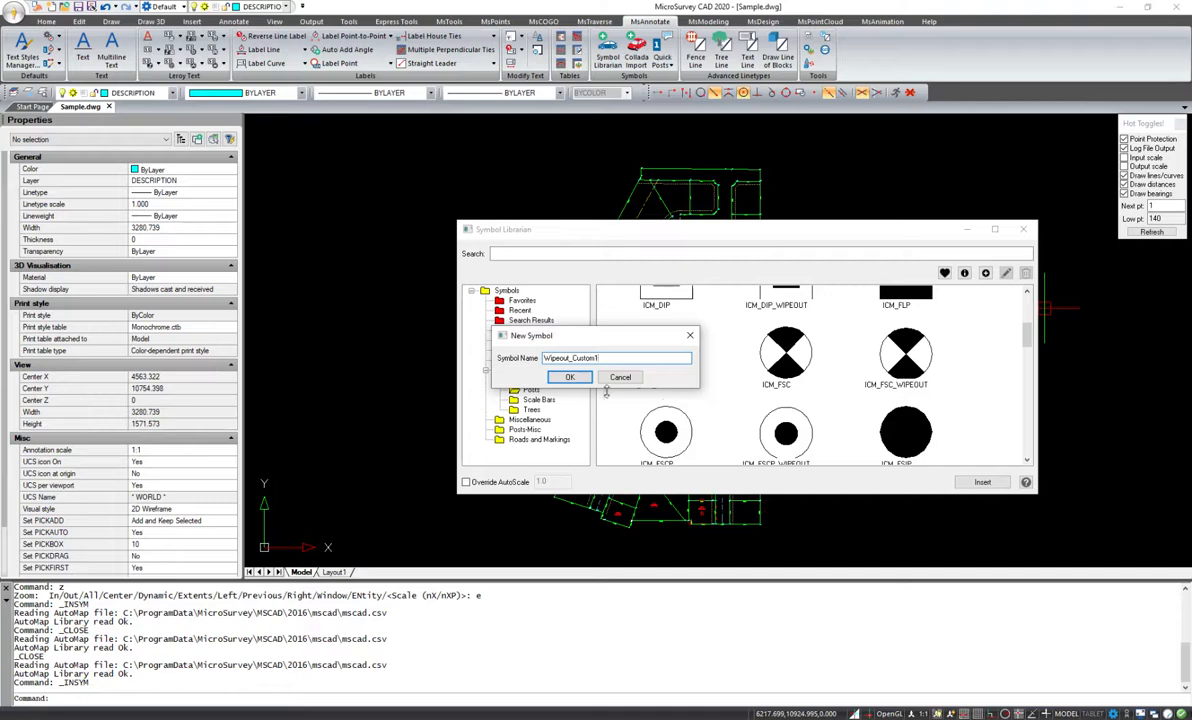
click(566, 377)
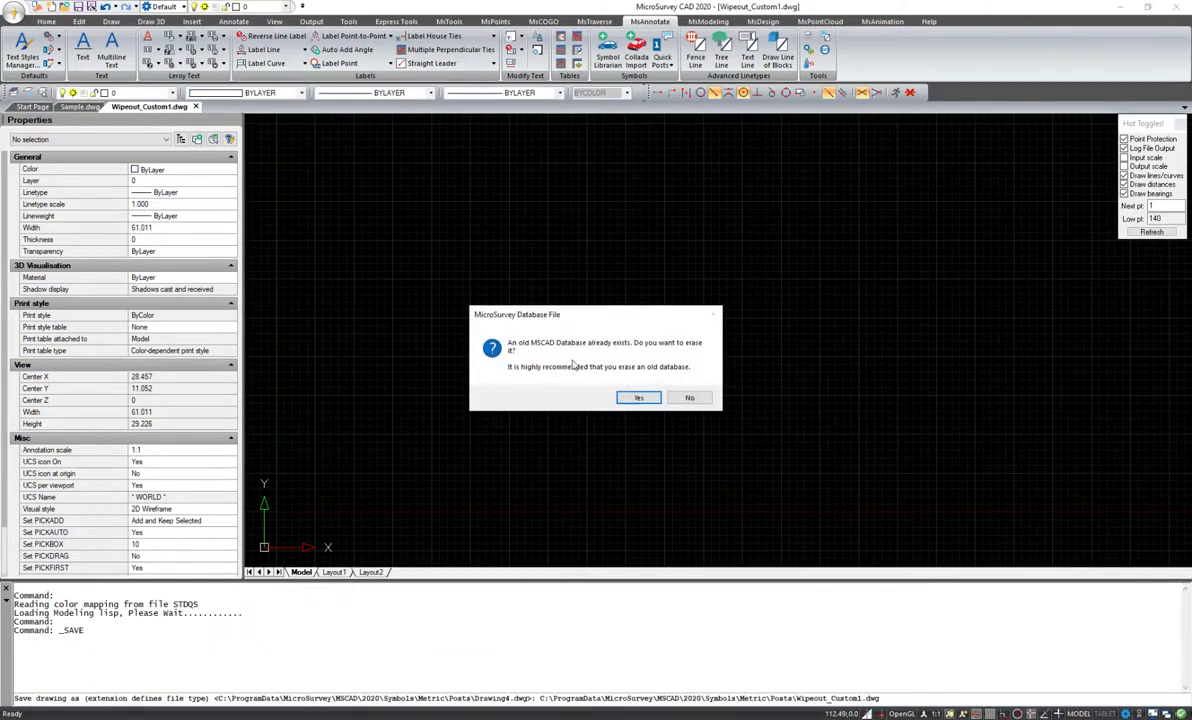
click(638, 397)
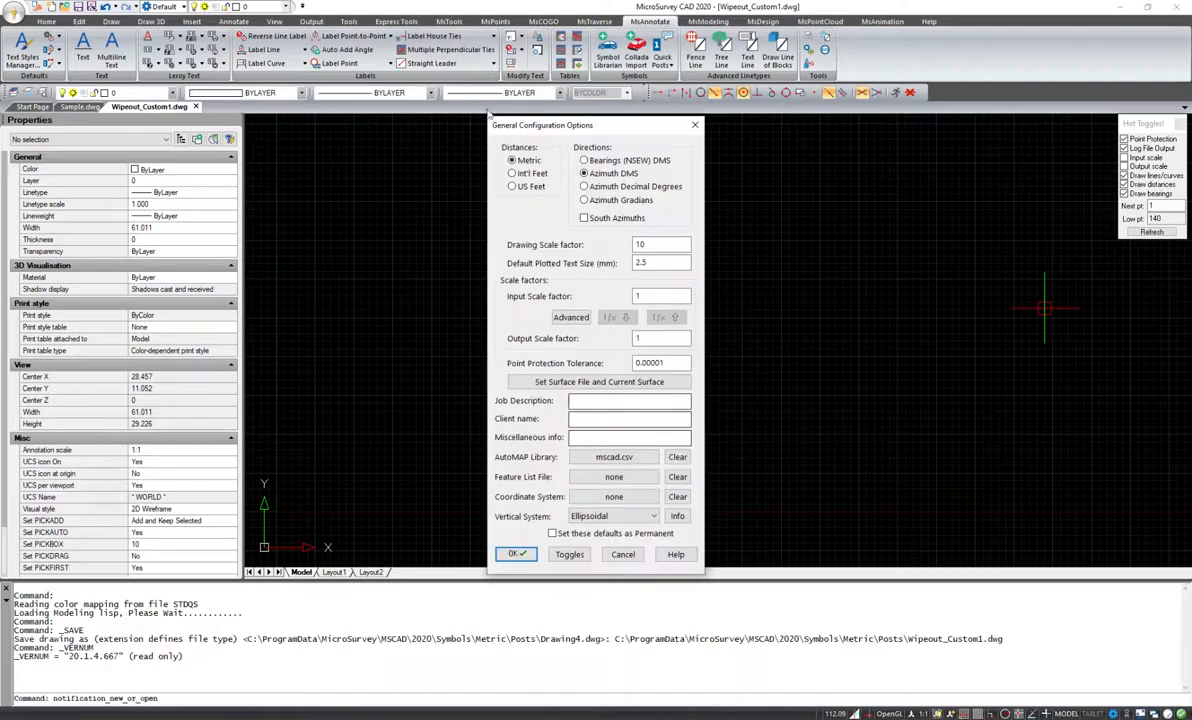
click(515, 554)
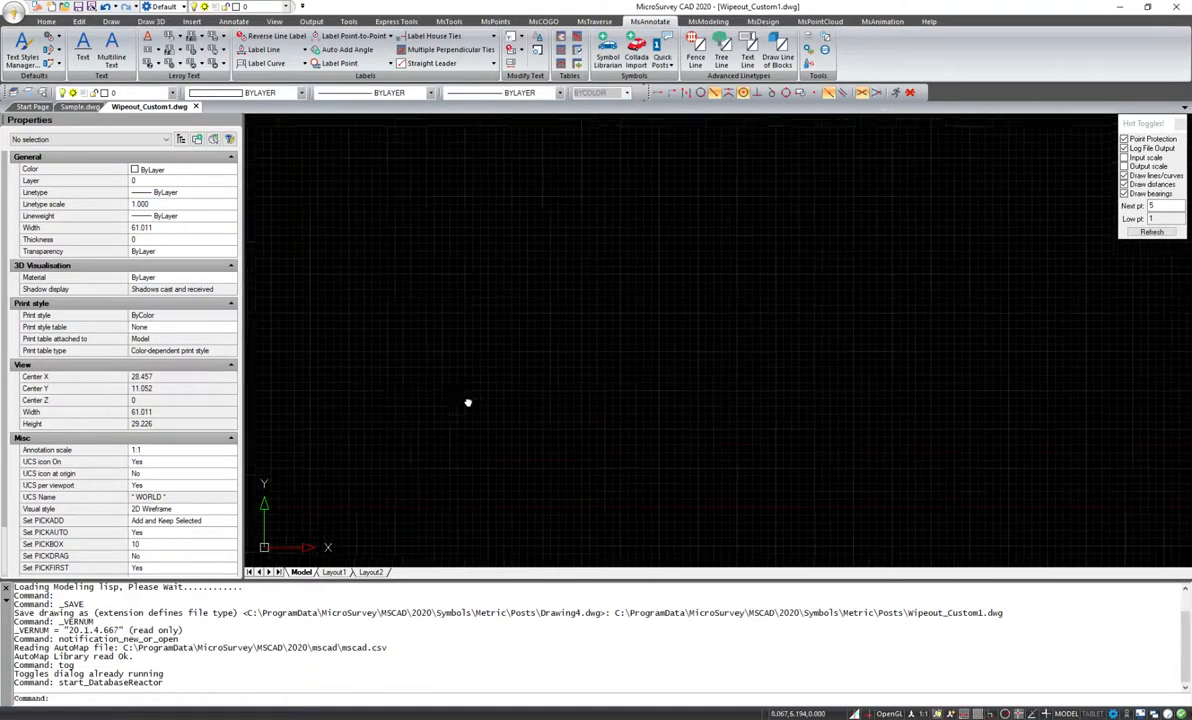
Draw a rectangle near the origin by dimensions, with length 1 and width 1
scroll(556, 410, up, 3)
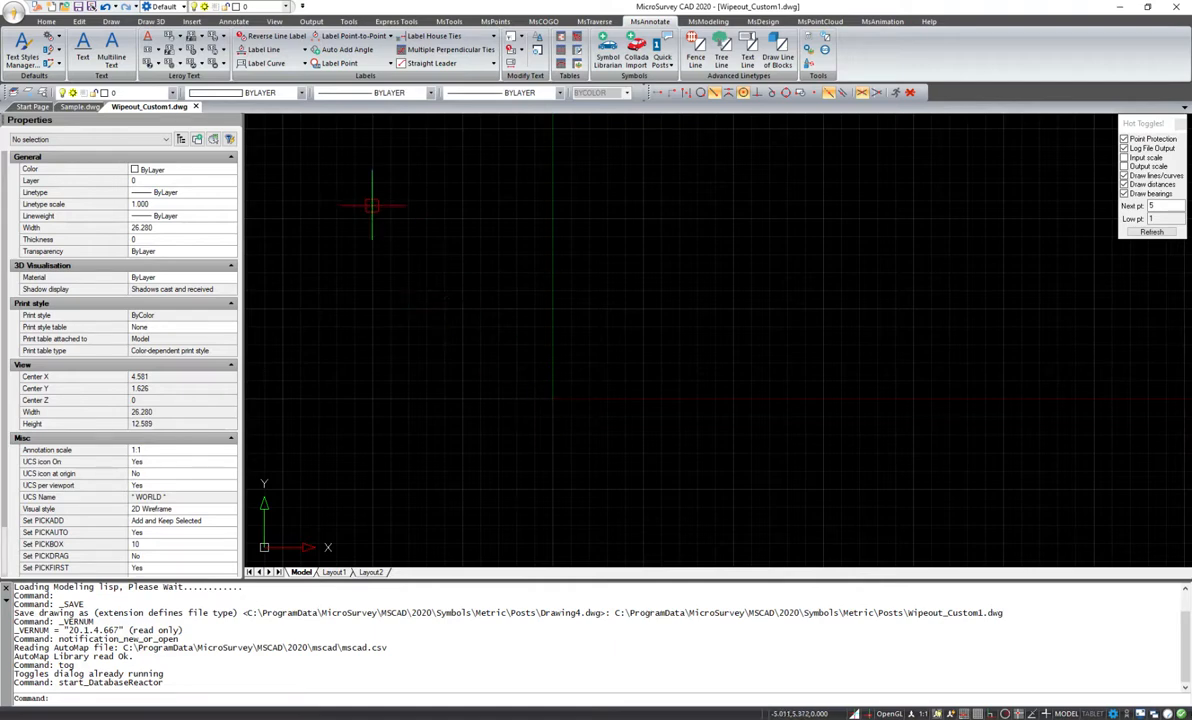
click(112, 22)
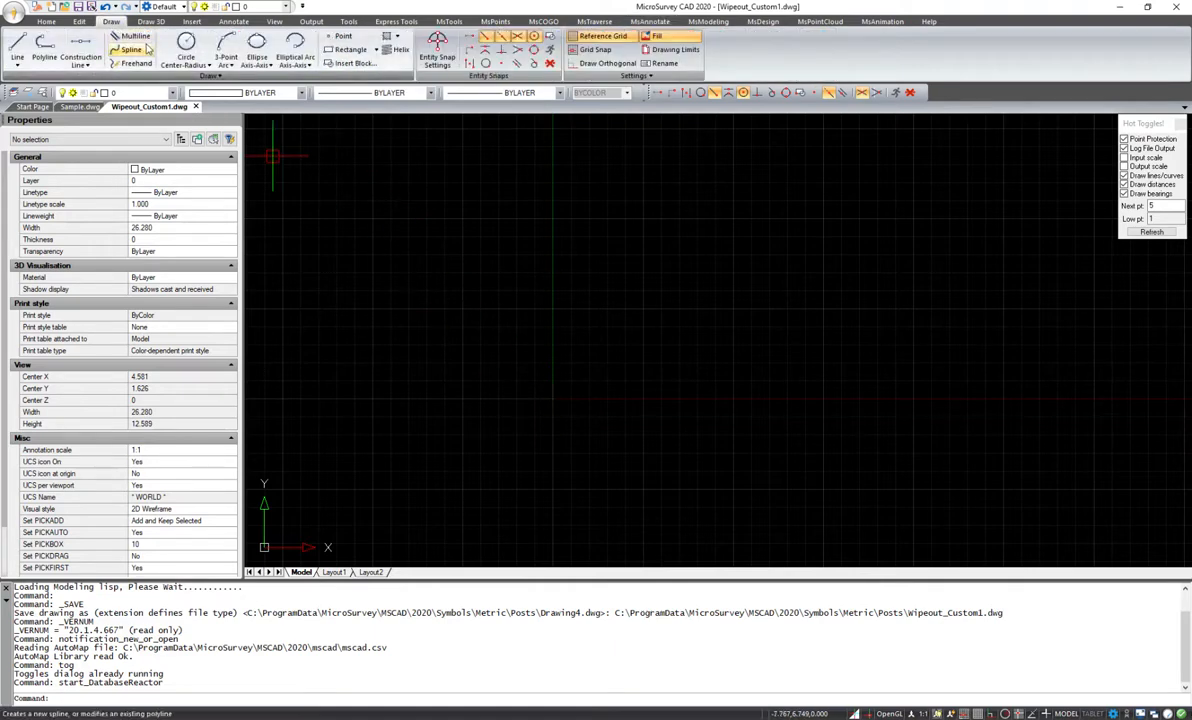
click(340, 50)
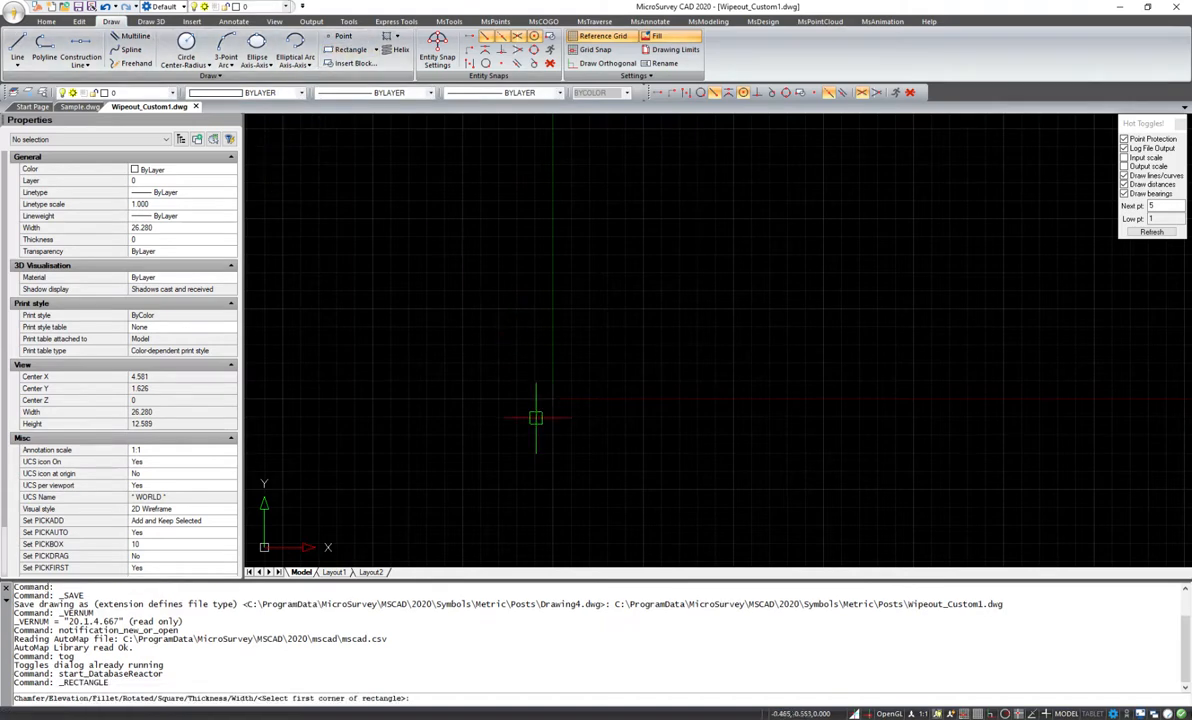
click(518, 435)
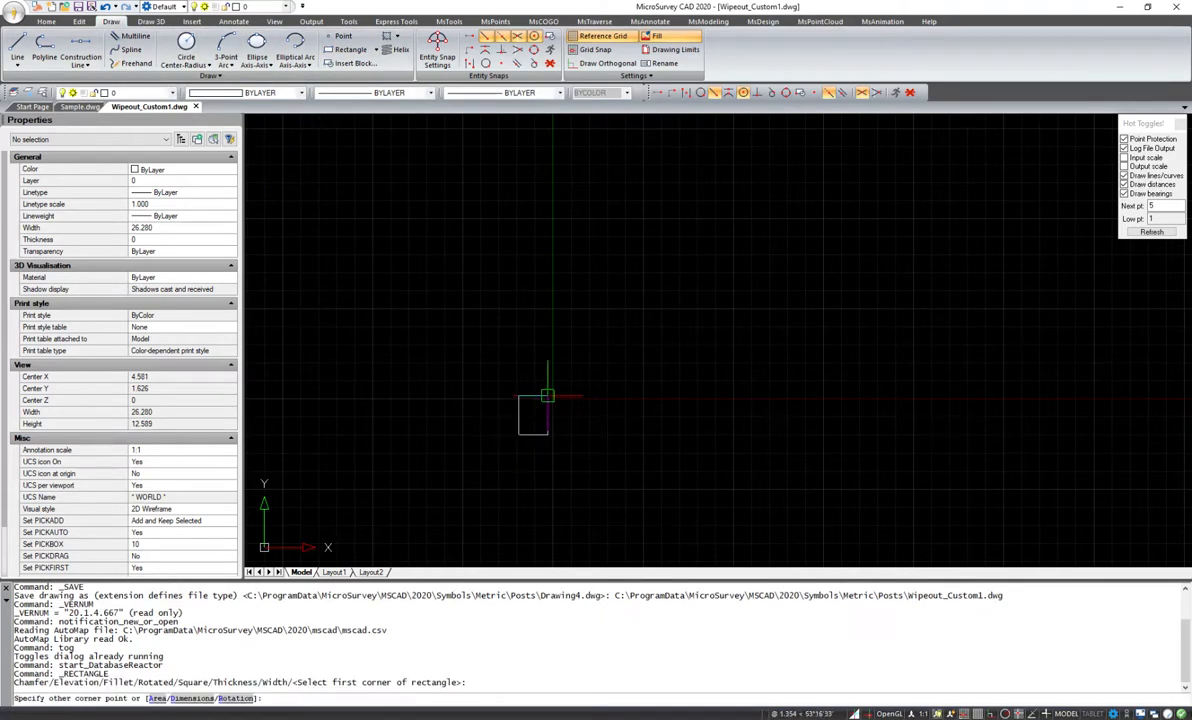
text(d)
key(Return)
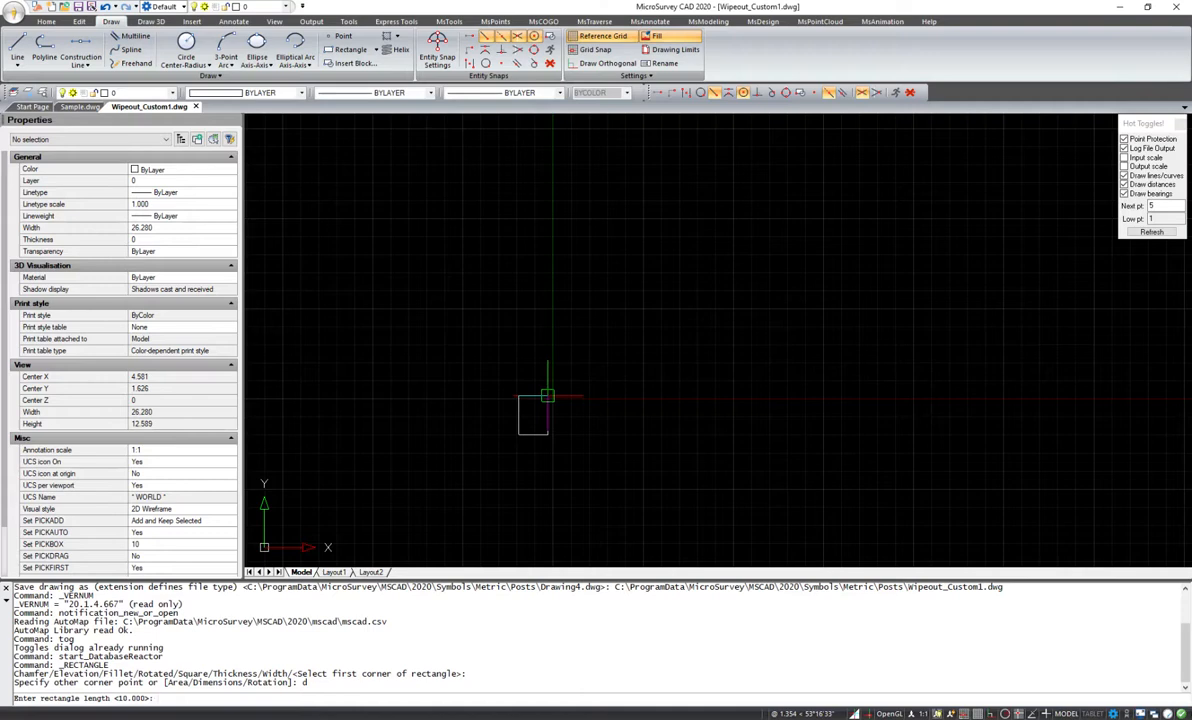
text(1)
key(Return)
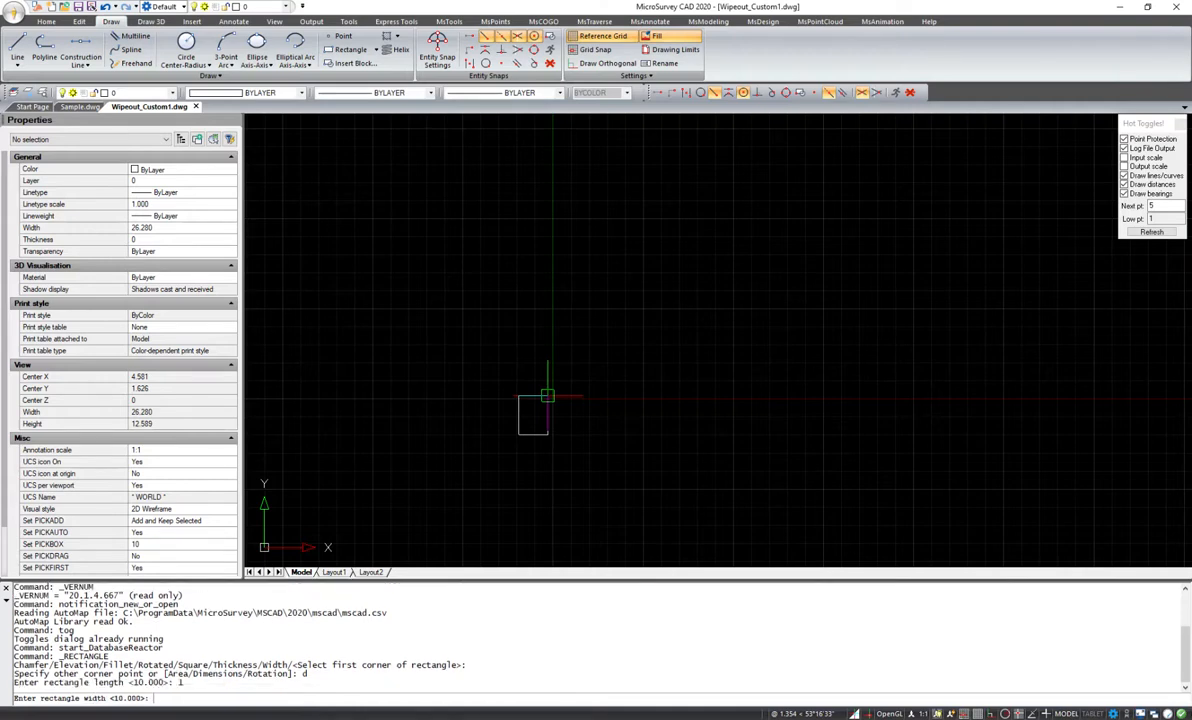
text(1)
key(Return)
click(547, 396)
scroll(540, 420, up, 4)
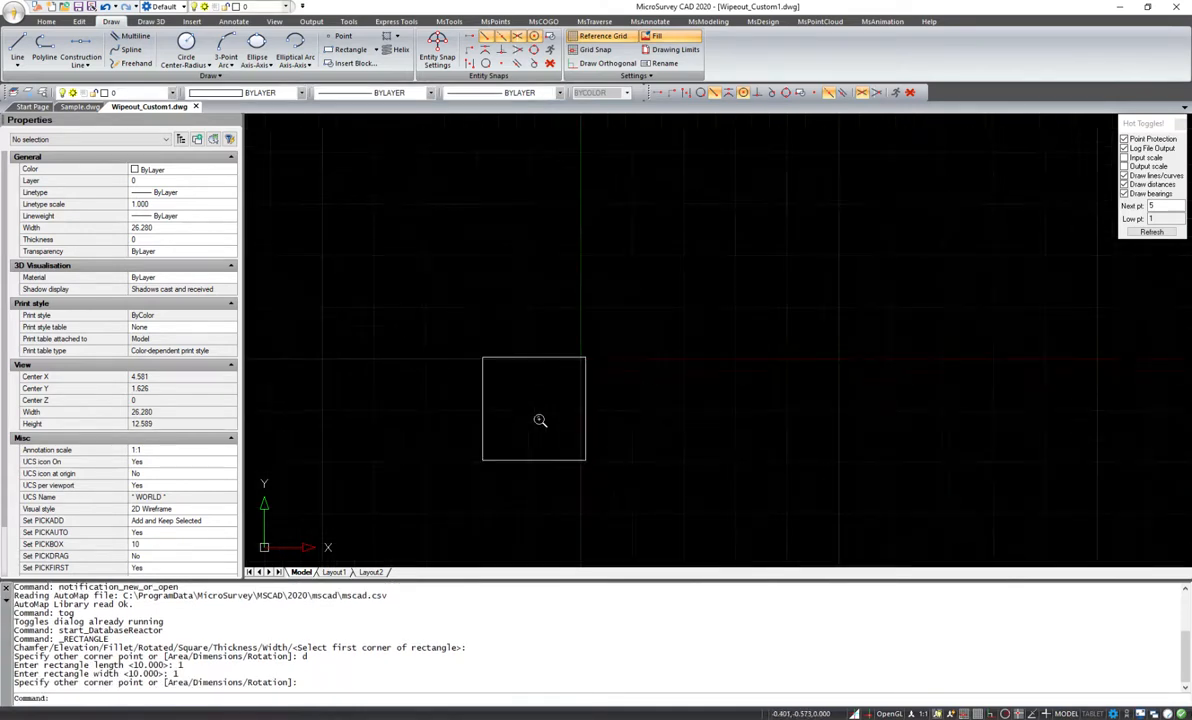
Move the square by its centre grip to the origin at 0,0 and clear the selection
scroll(538, 420, up, 2)
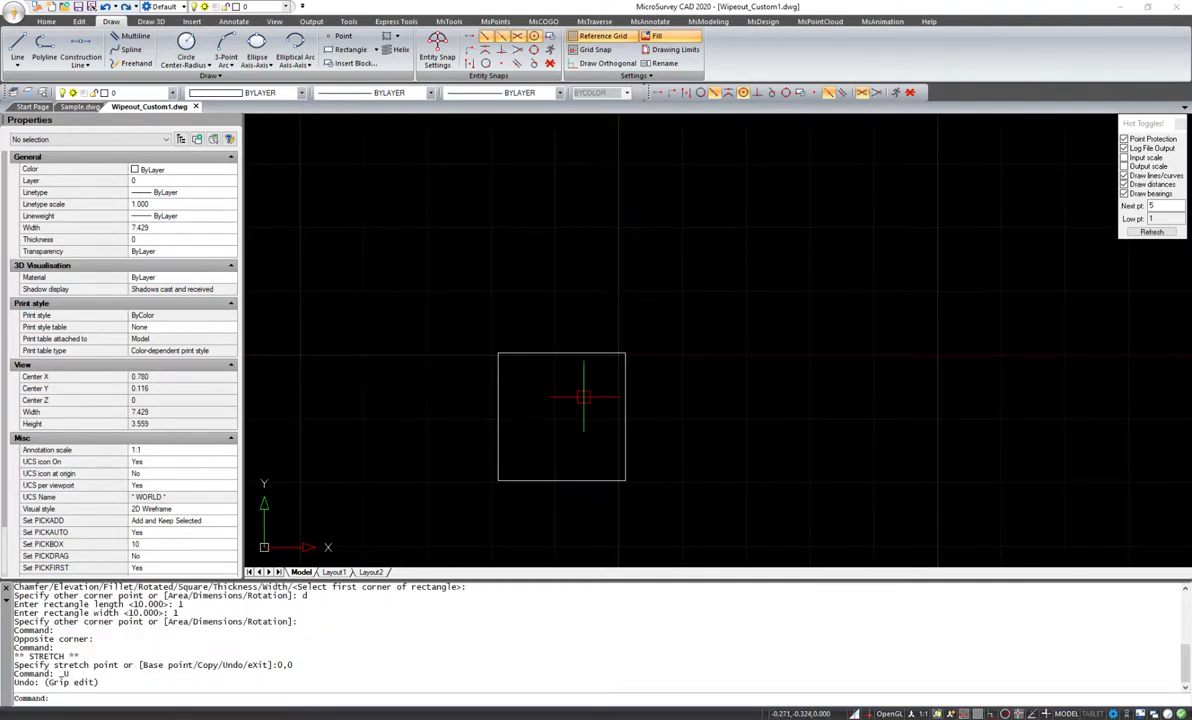
click(586, 404)
click(538, 318)
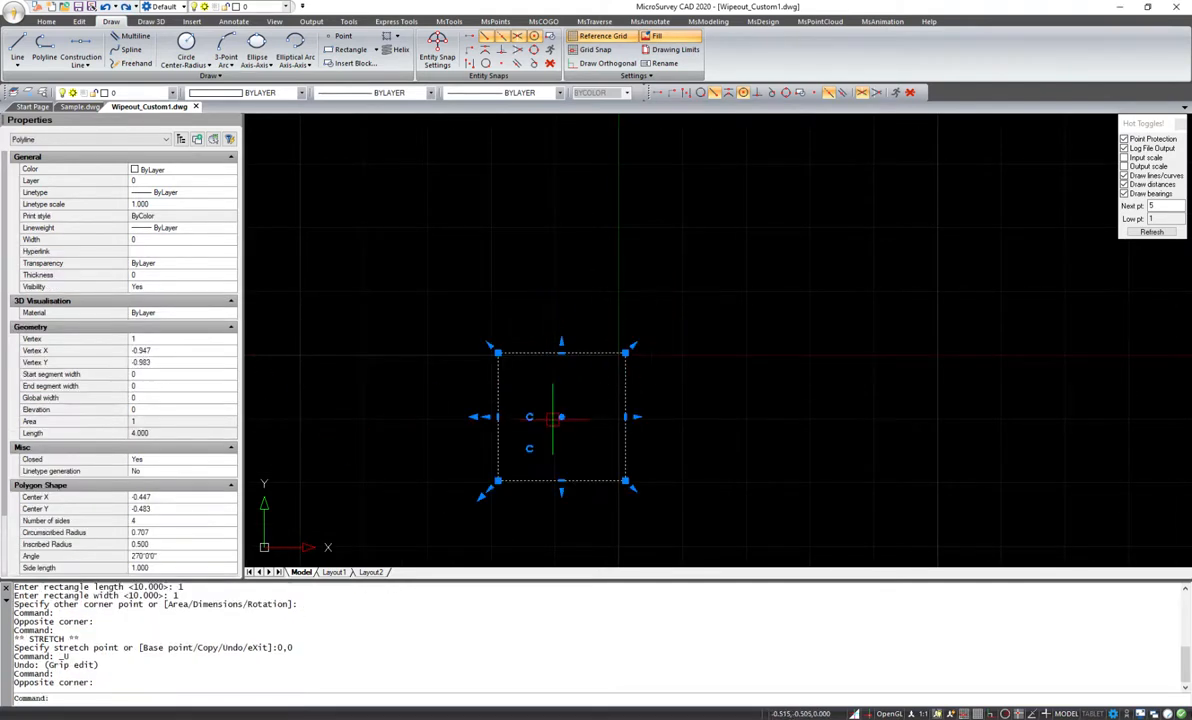
click(561, 417)
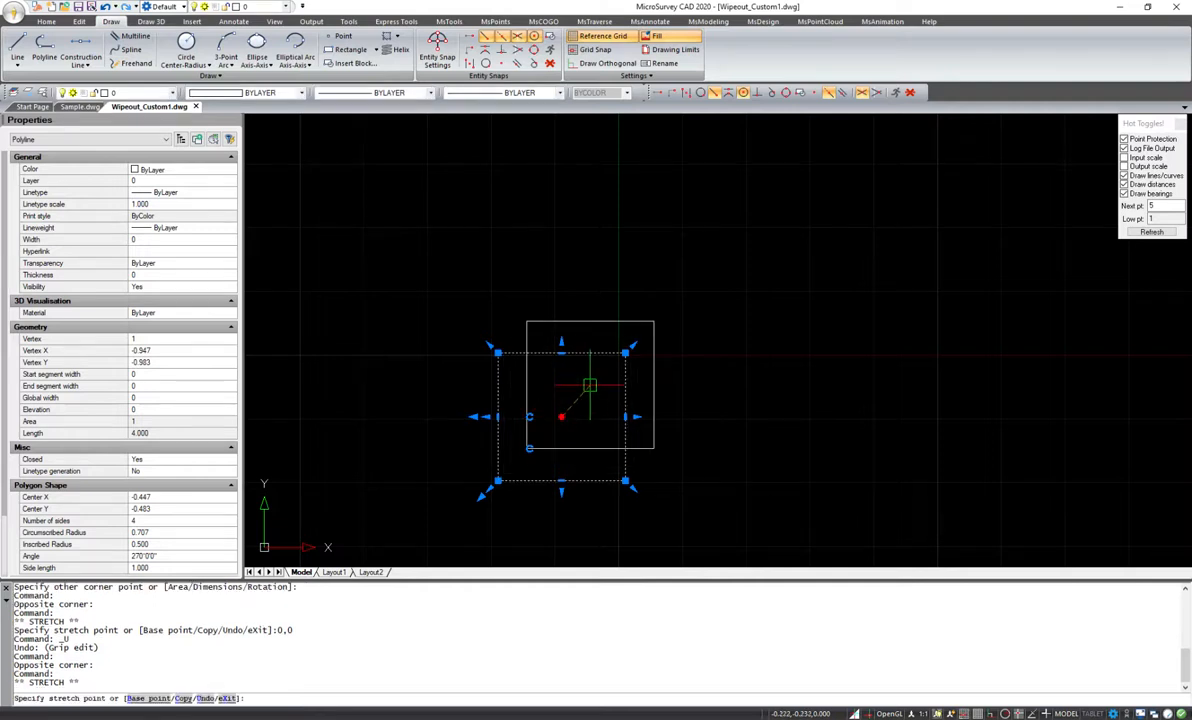
text(0,0)
key(Return)
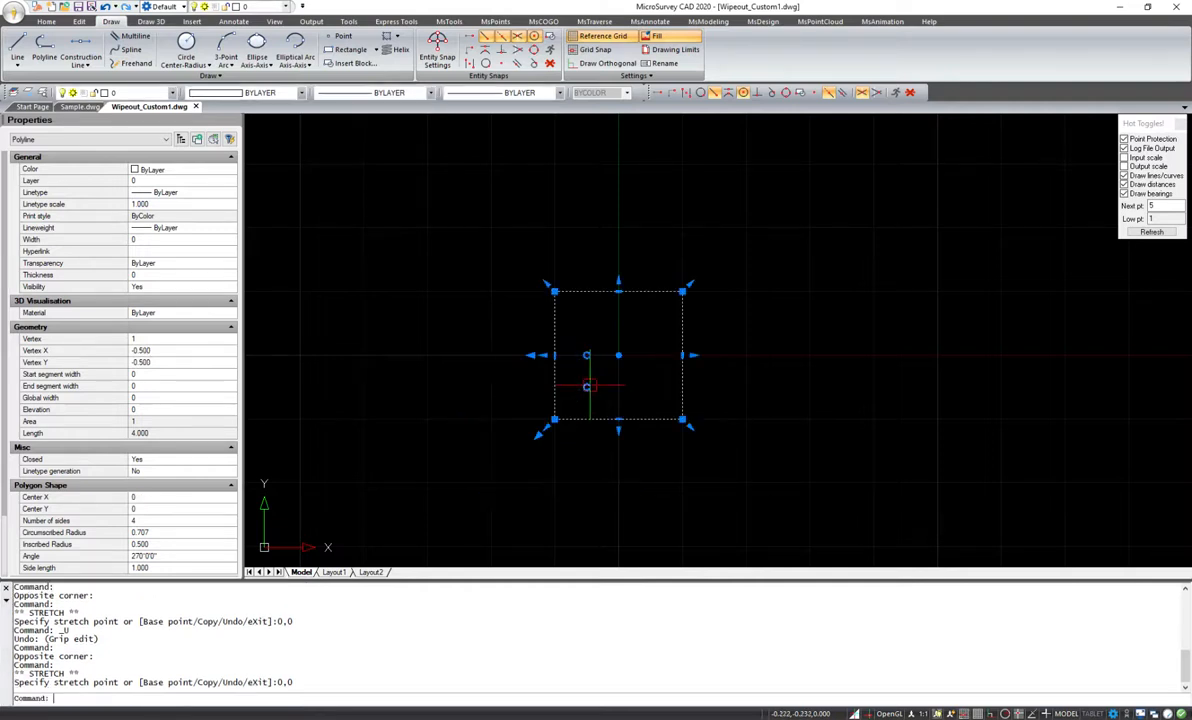
key(Escape)
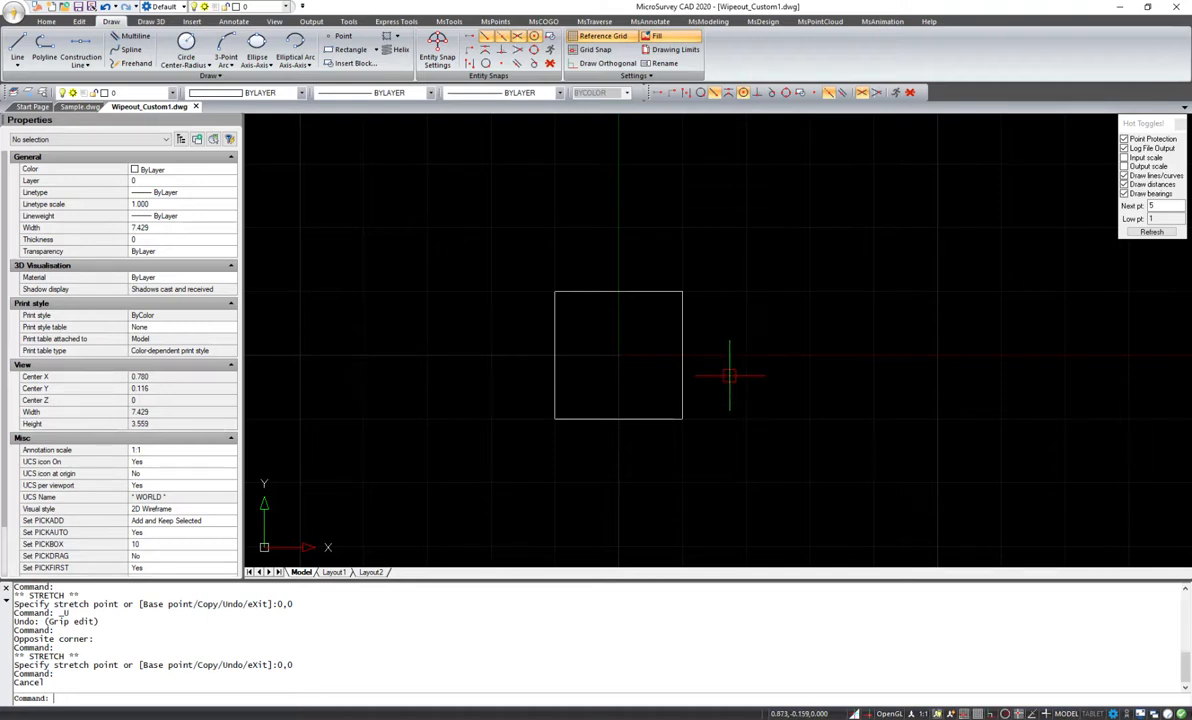
Create a wipeout from the square polyline with the WIPEOUT command, without erasing the polyline
text(wi)
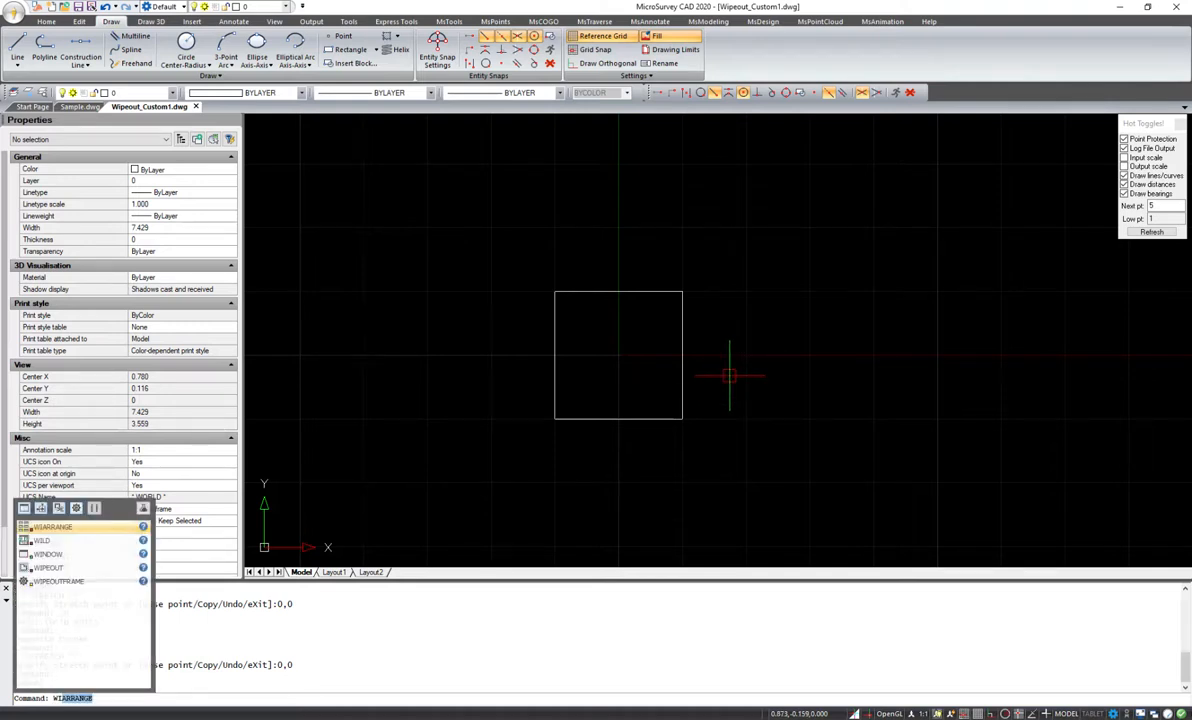
text(p)
key(Return)
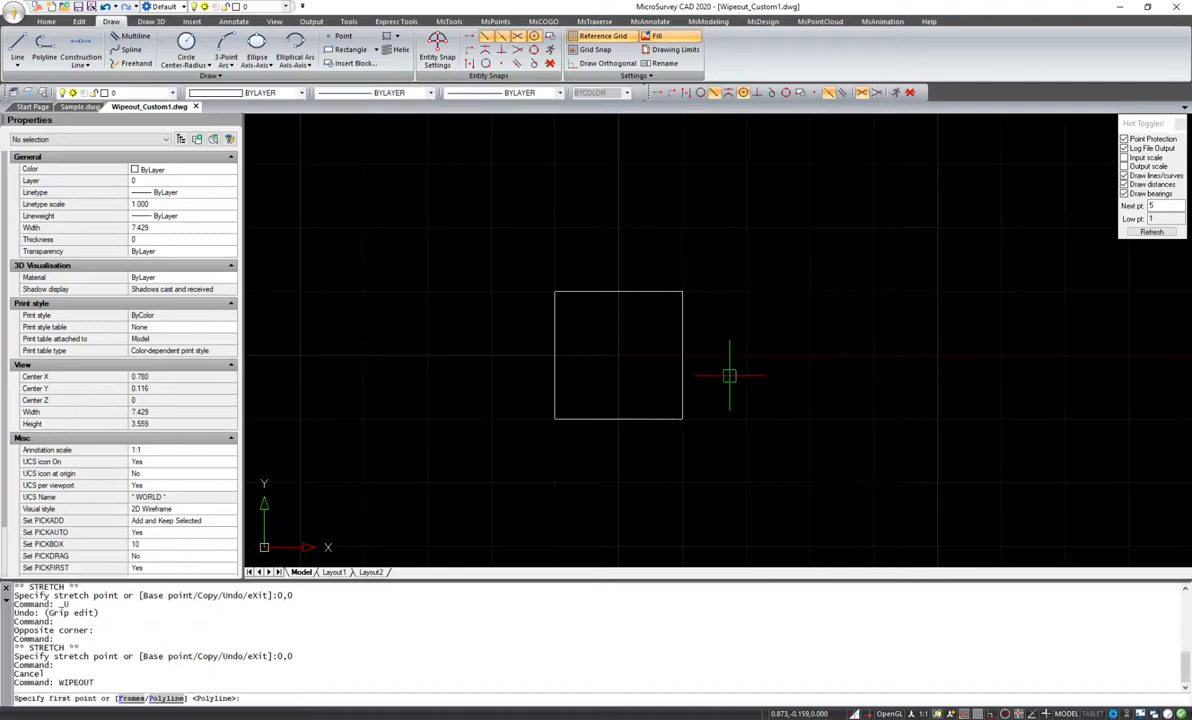
key(Return)
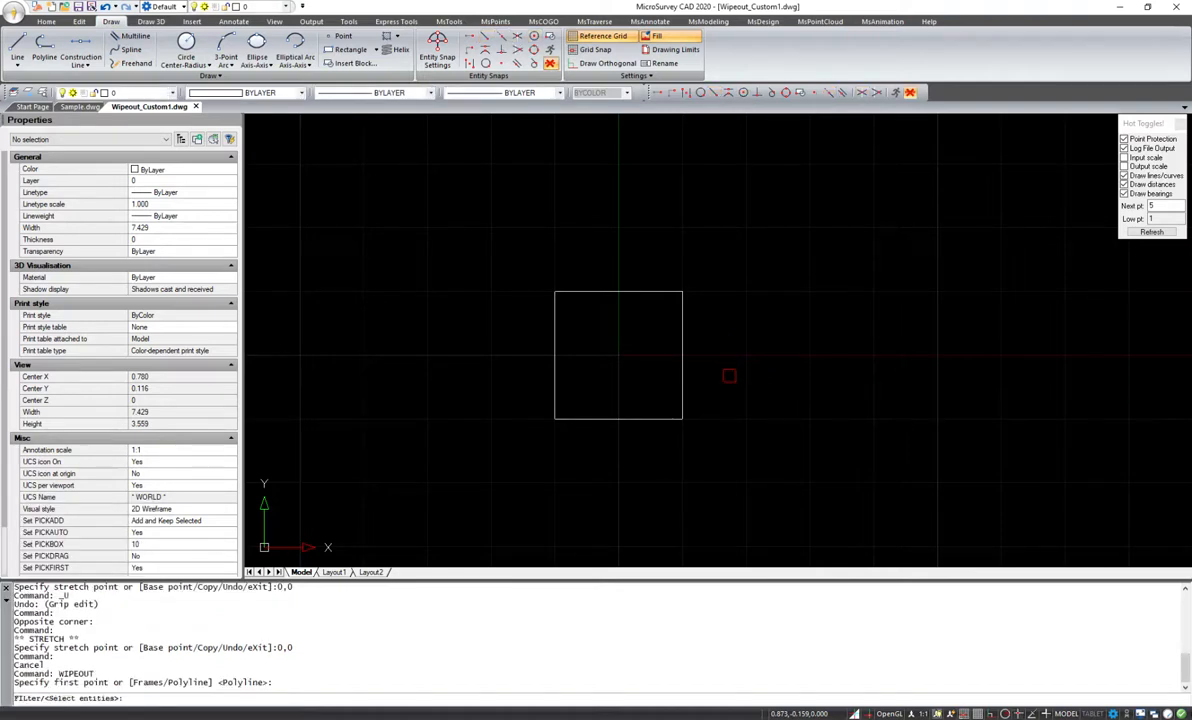
click(556, 312)
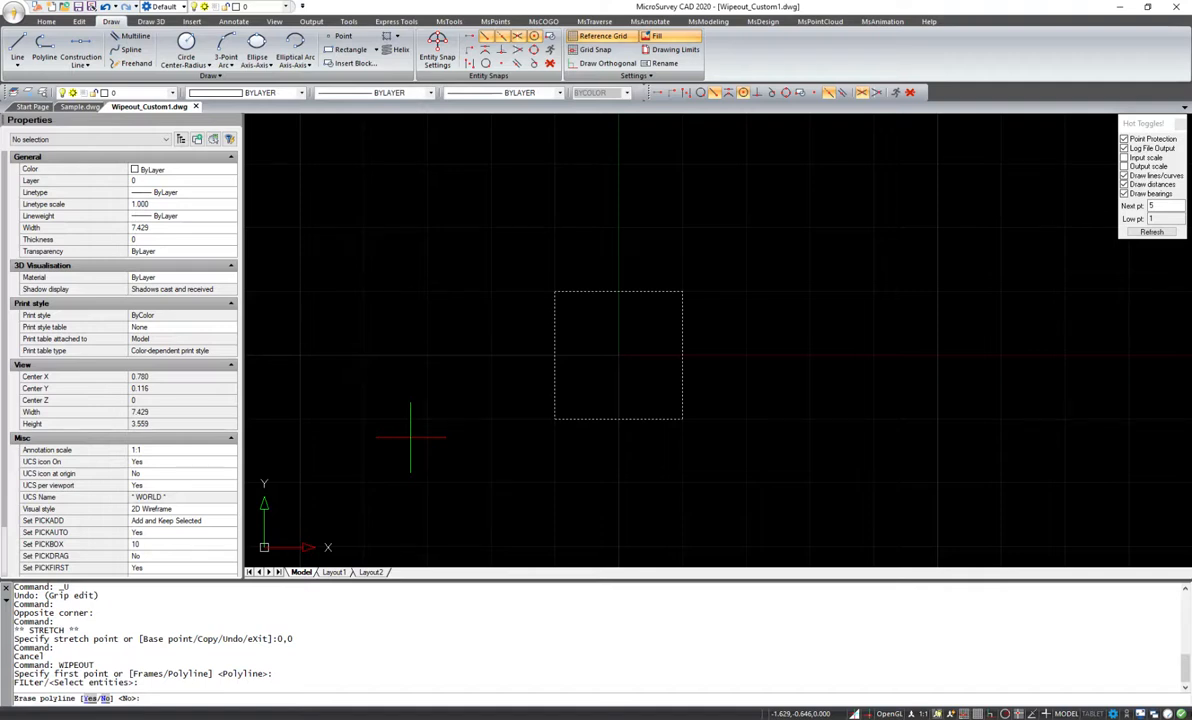
key(Return)
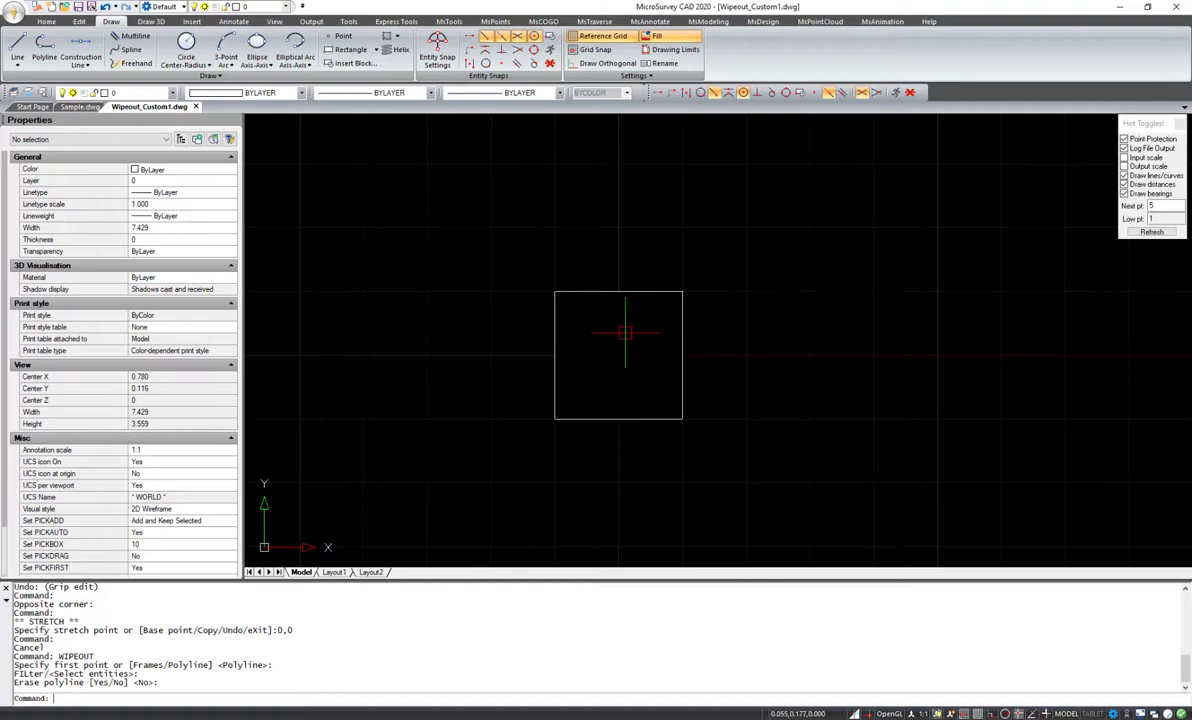
Draw a circle of radius 0.5 centred on the square's centre
click(186, 42)
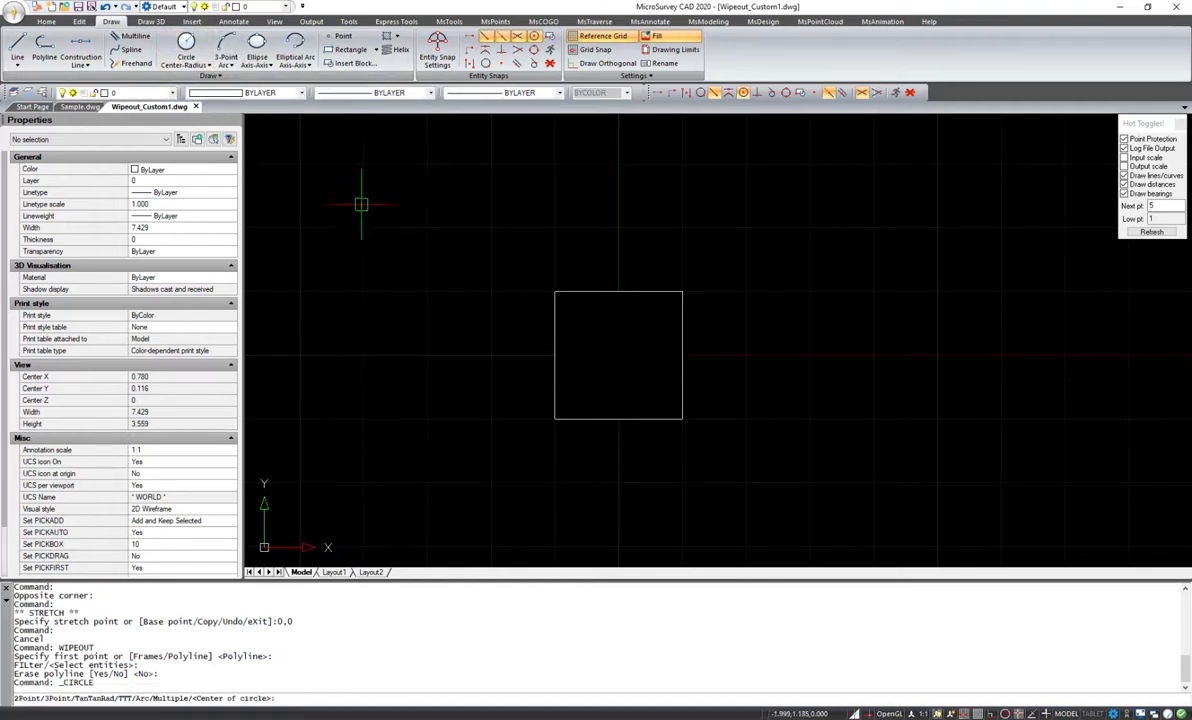
click(618, 354)
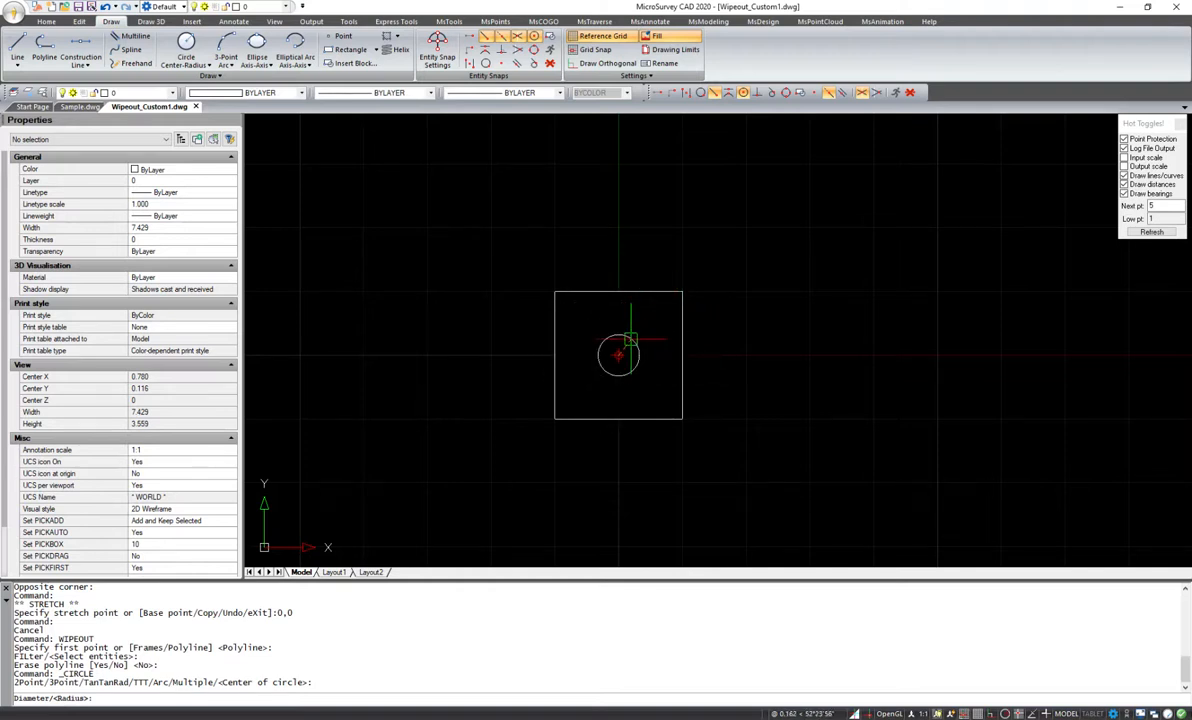
text(0.5)
key(Return)
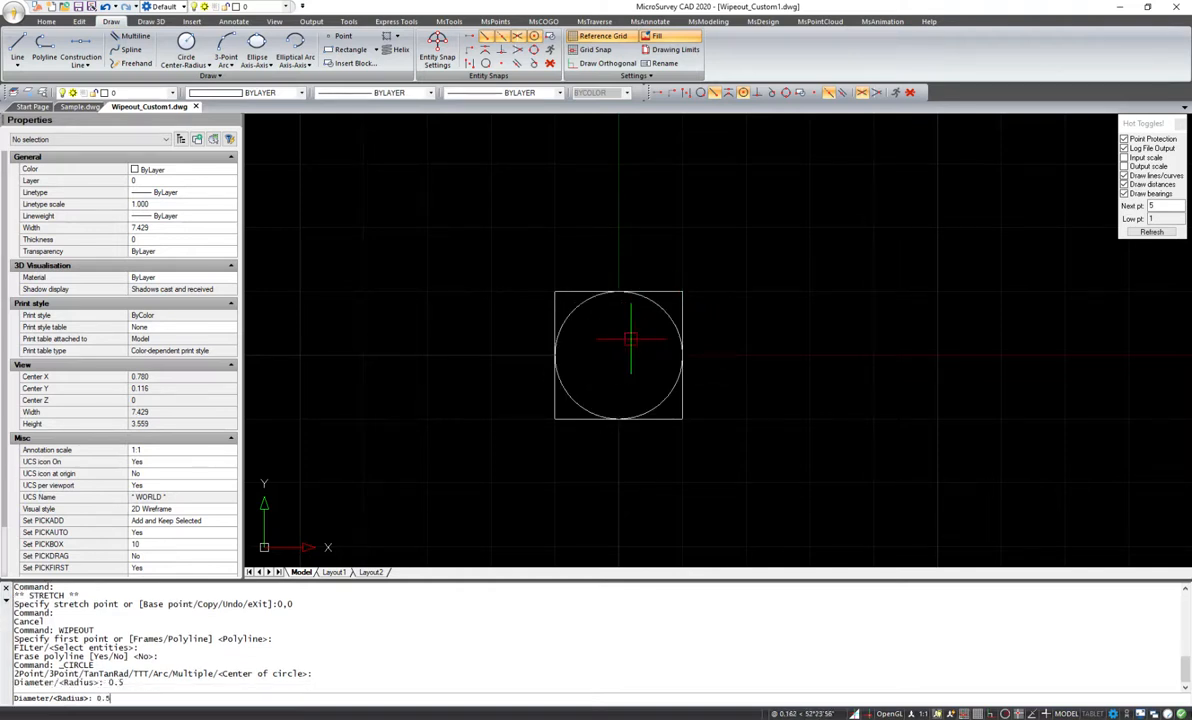
middle_drag(755, 480, 737, 480)
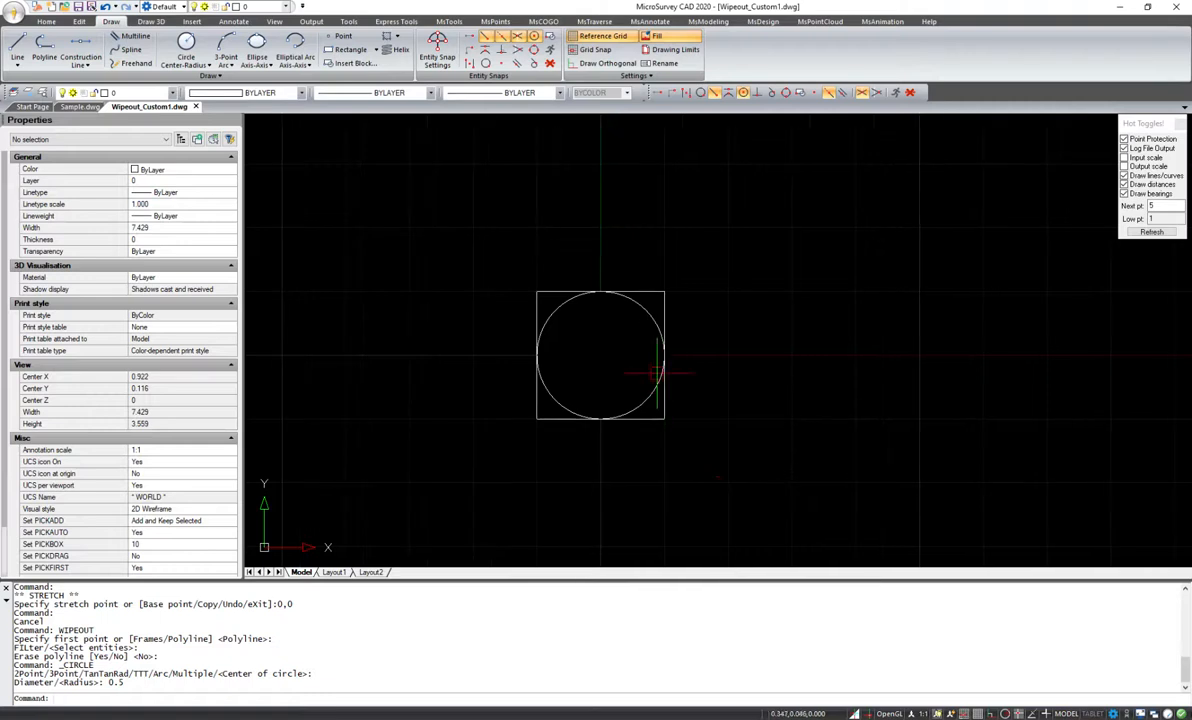
Bring the circle to the front of the draw order
click(642, 309)
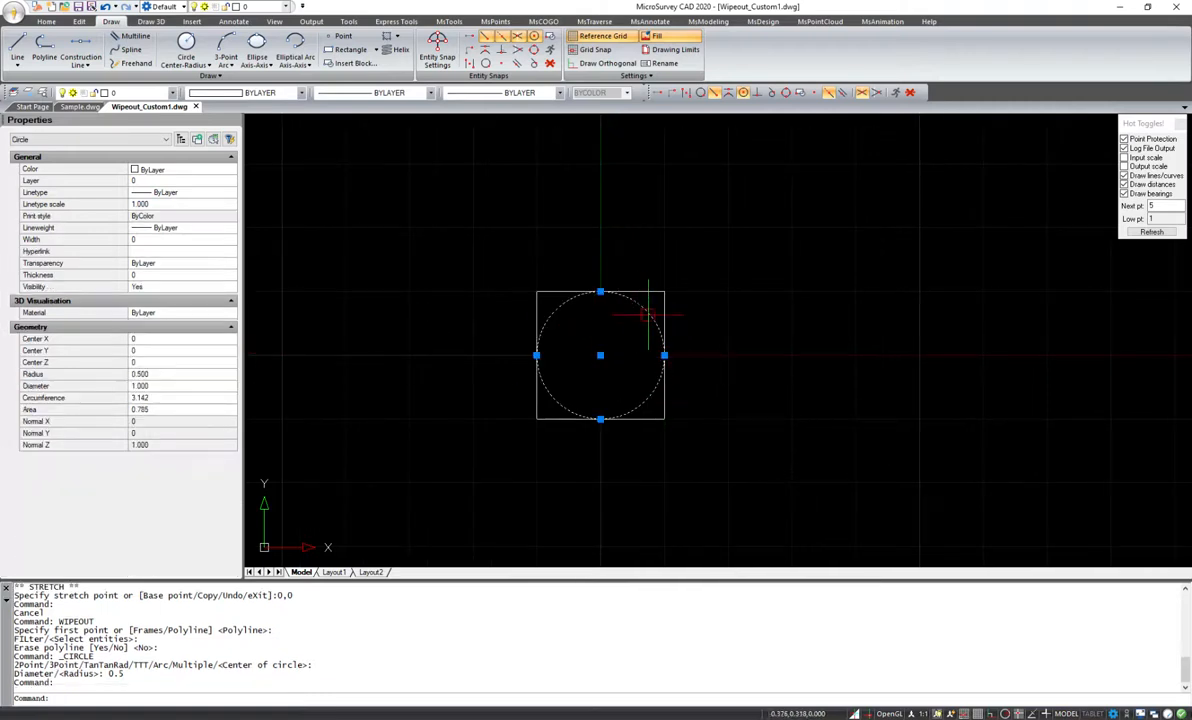
right_click(600, 330)
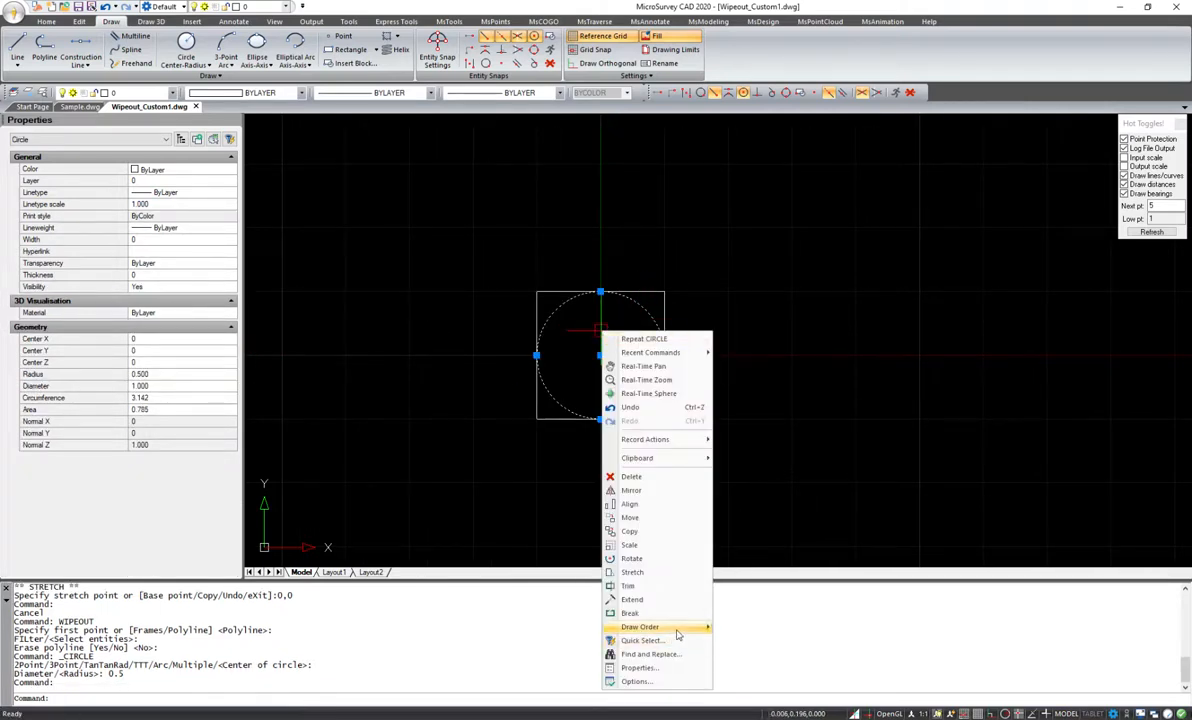
mouse_move(662, 626)
click(758, 627)
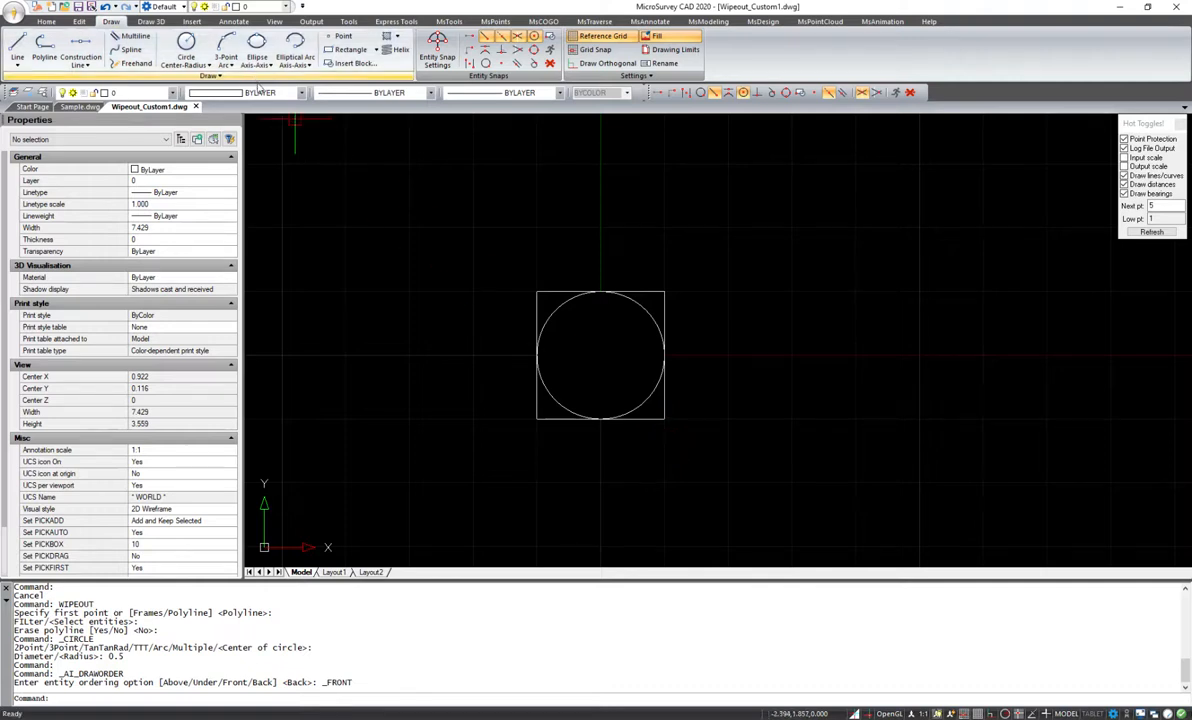
Save the Wipeout_Custom1 symbol drawing with its wipeout square and circle
click(14, 12)
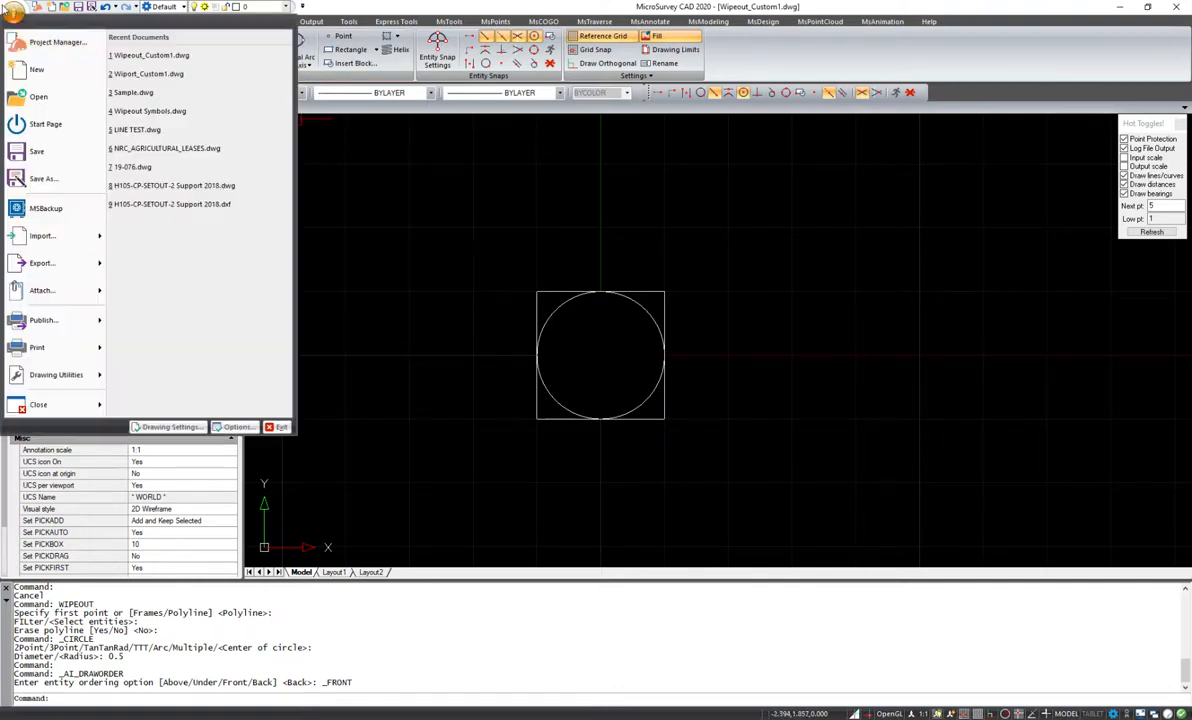
click(38, 151)
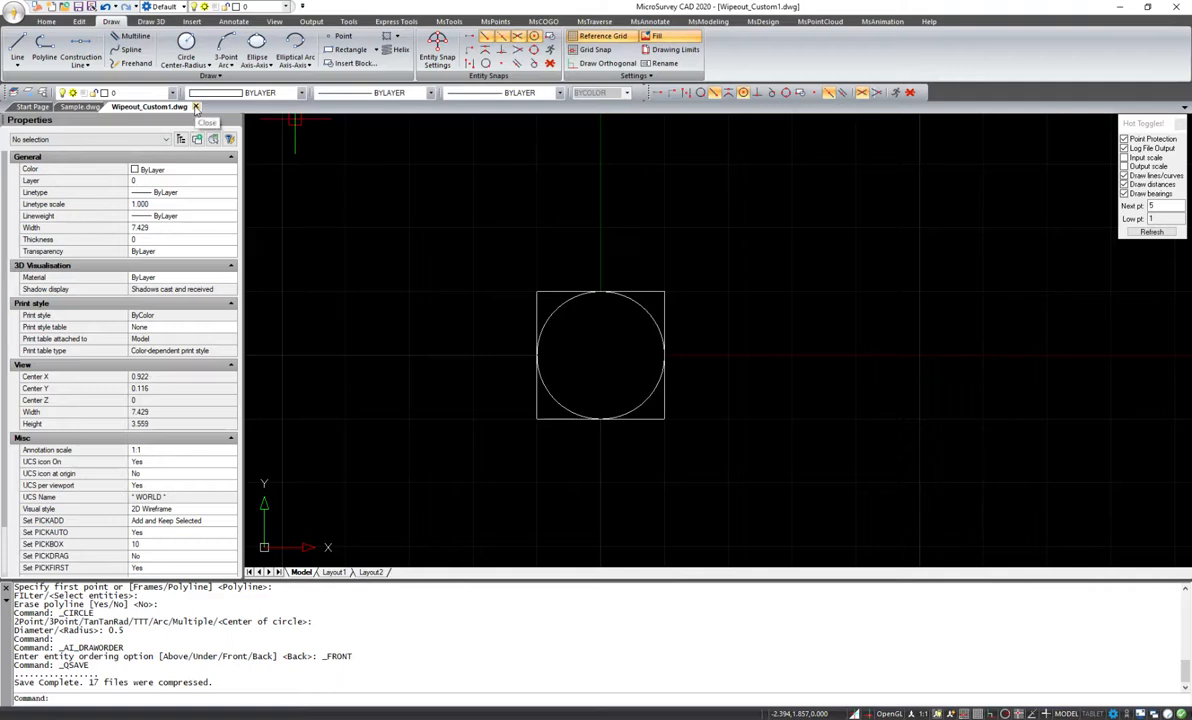
scroll(452, 313, down, 3)
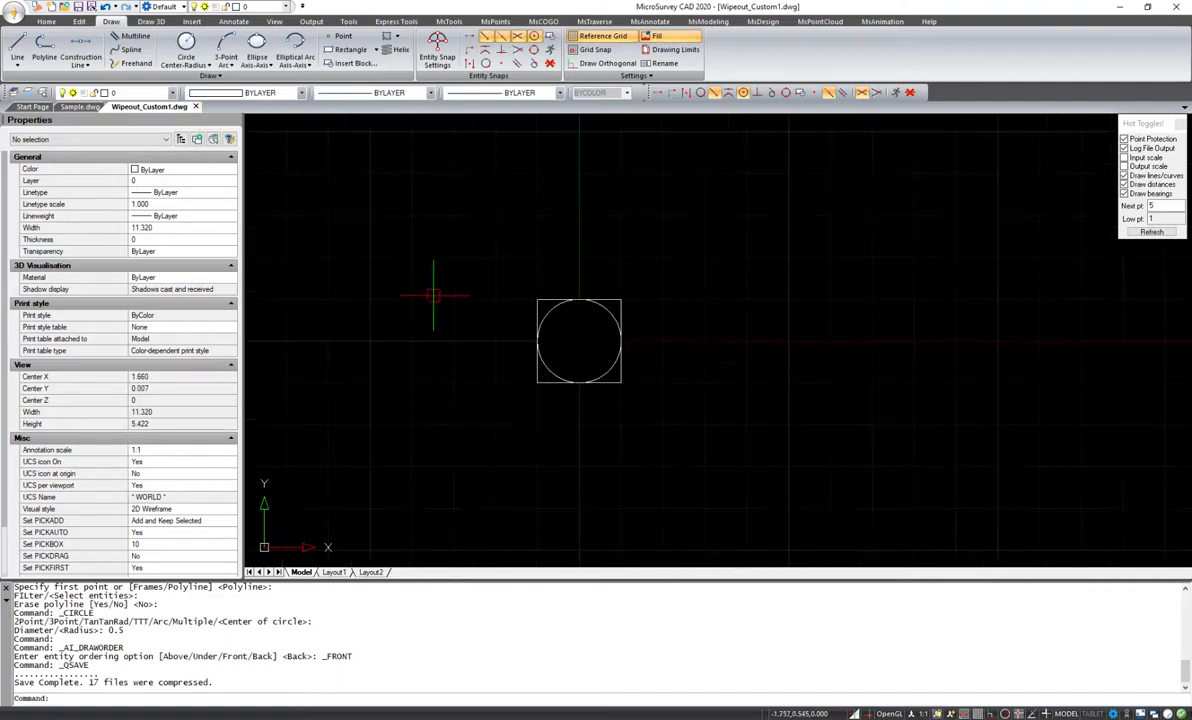
middle_drag(433, 295, 488, 321)
scroll(468, 317, down, 1)
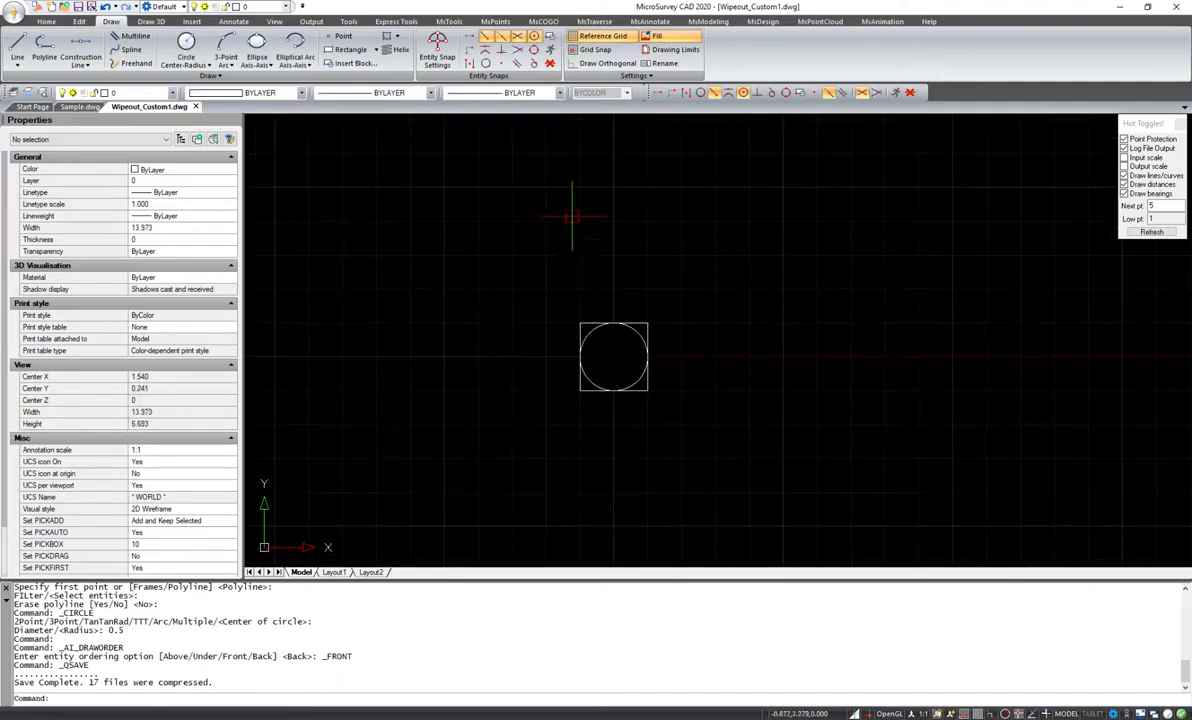
Switch to Sample.dwg and open the Metric Posts library in the Symbol Librarian
click(85, 107)
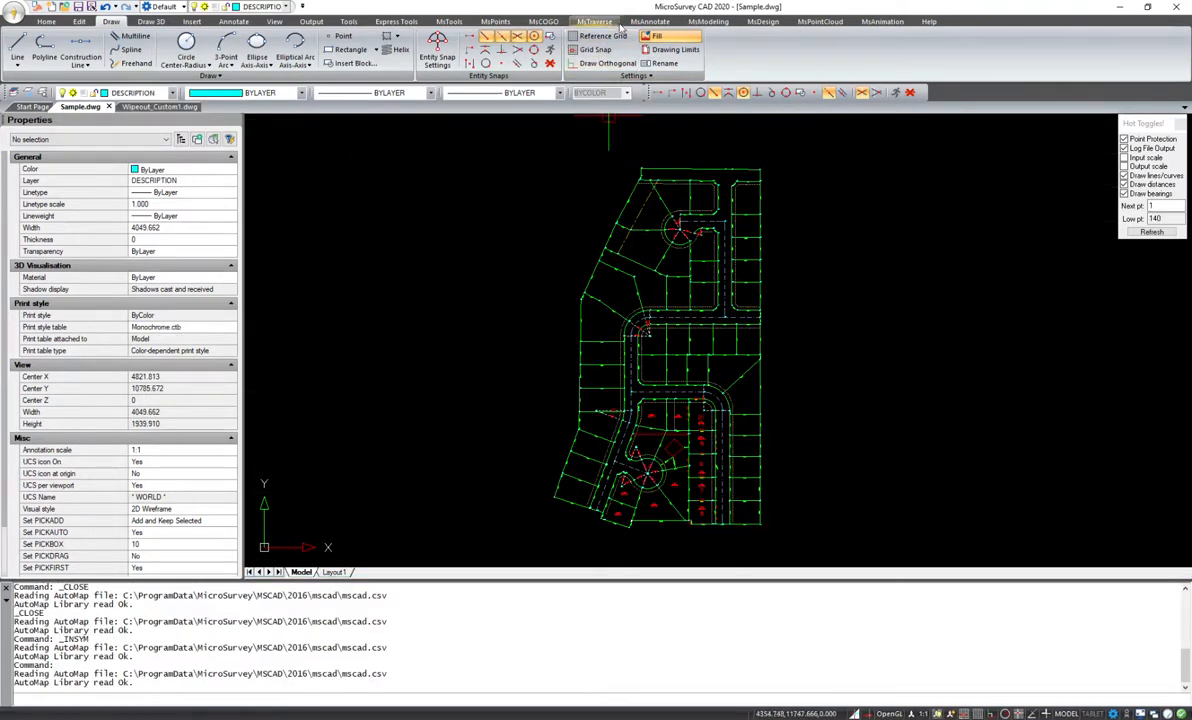
click(650, 21)
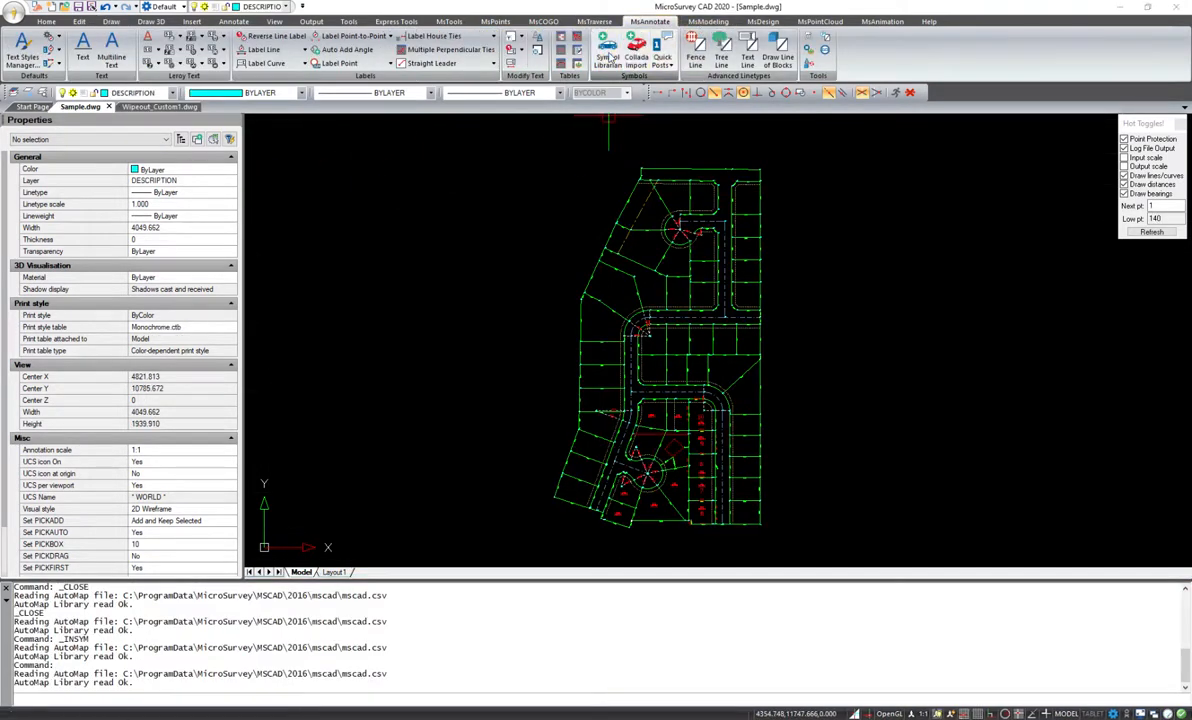
click(607, 50)
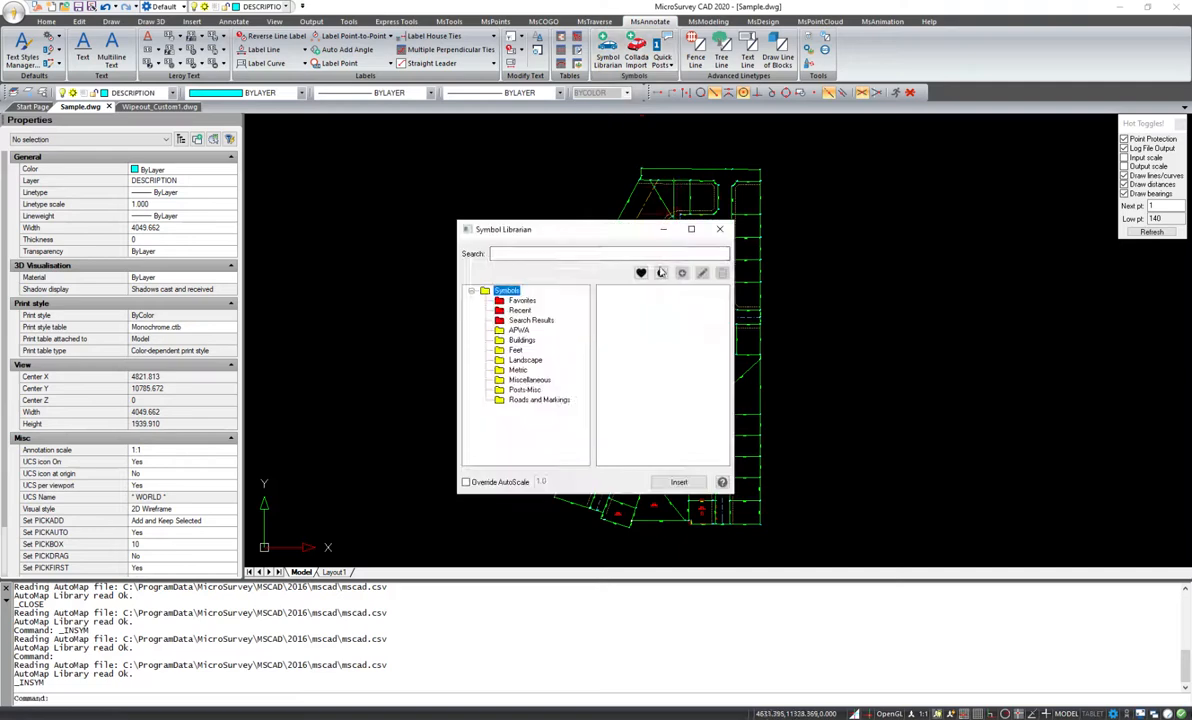
click(486, 370)
click(532, 391)
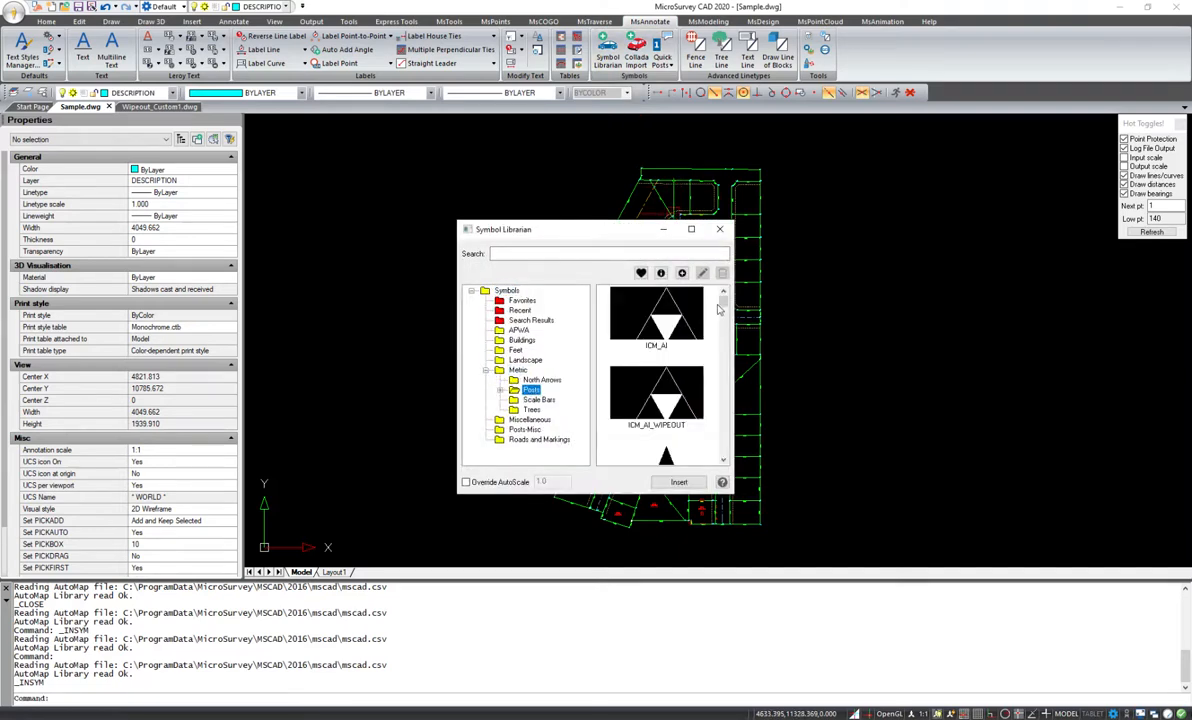
Examine the Wipeout_Custom1 and Wiport_Custom1 thumbnails in the Metric Posts library
click(690, 337)
scroll(690, 337, down, 5)
click(695, 368)
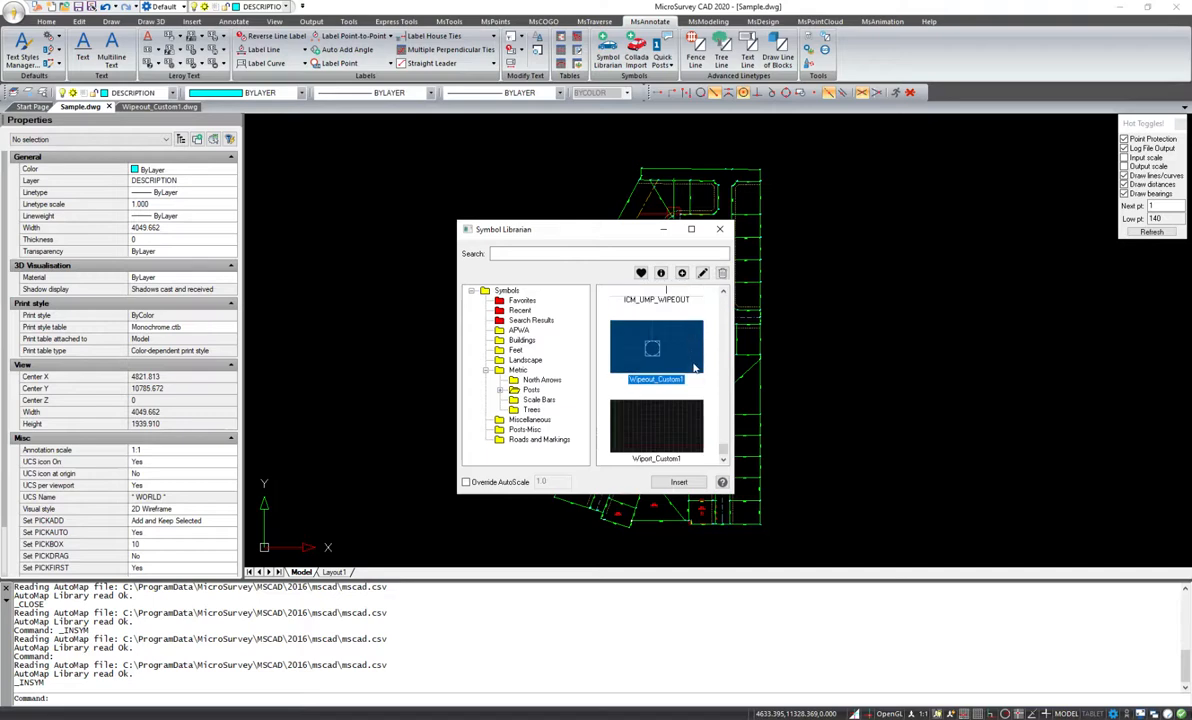
click(655, 415)
click(722, 274)
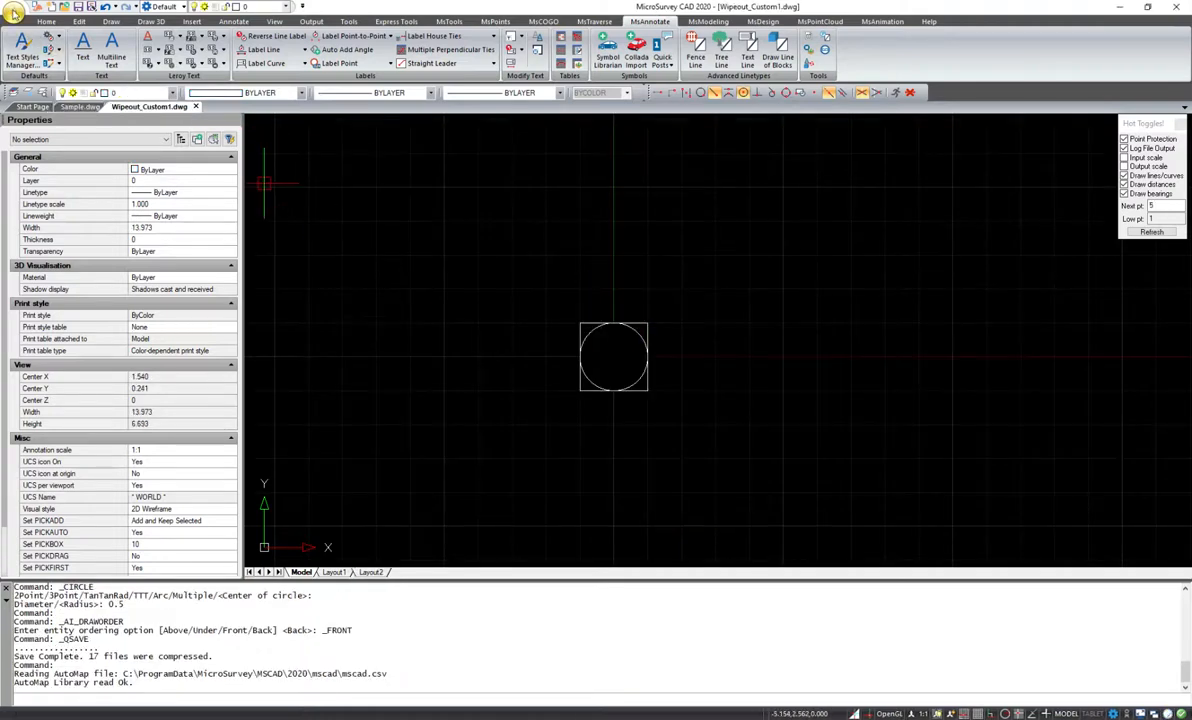
In the Wipeout_Custom1 drawing, set the 2D model space background colour to White and accept the display options
click(13, 13)
click(232, 427)
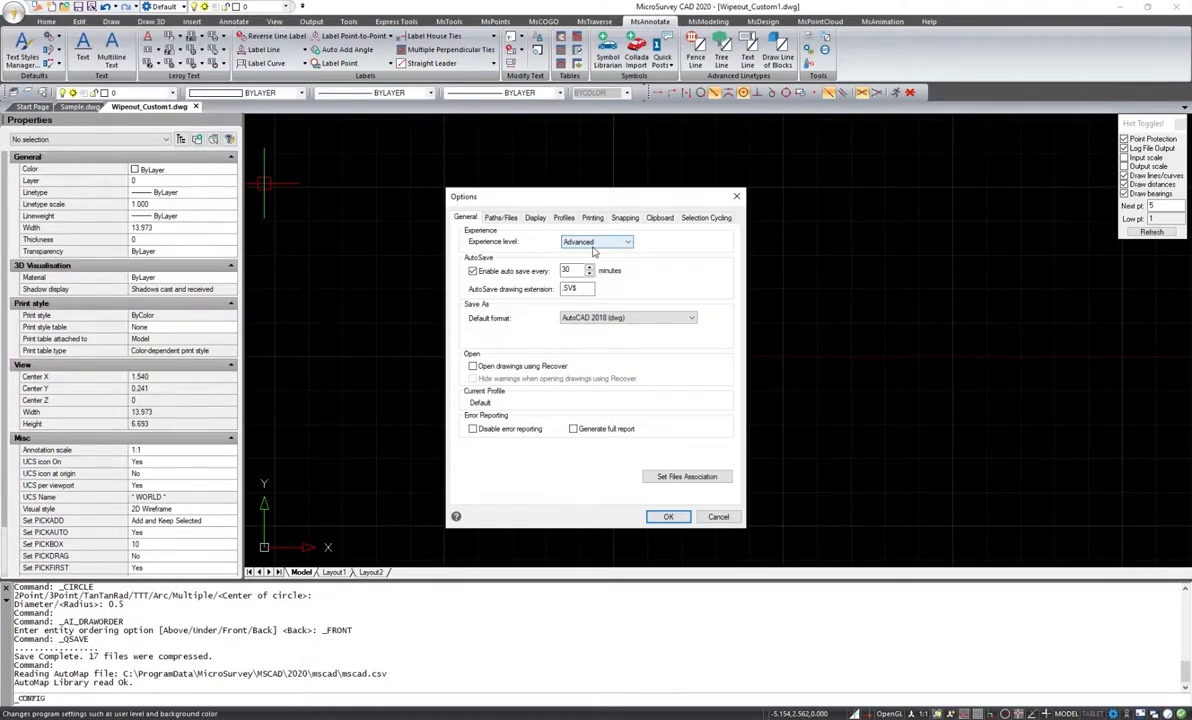
click(537, 220)
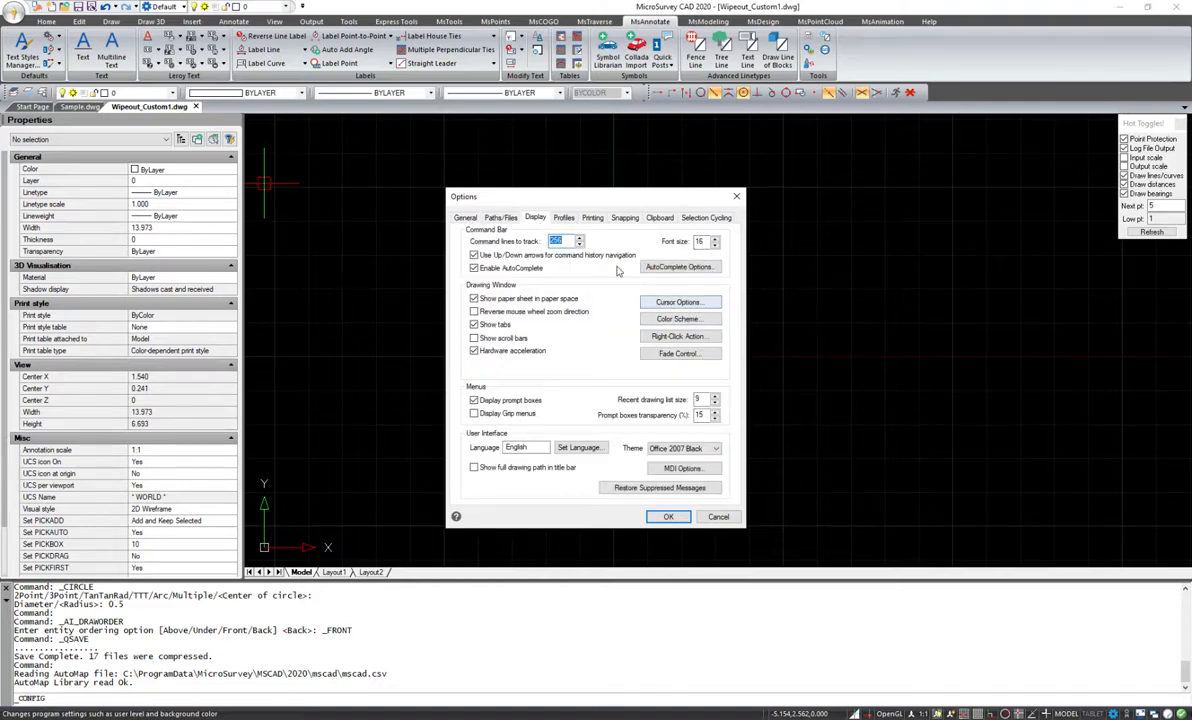
click(661, 320)
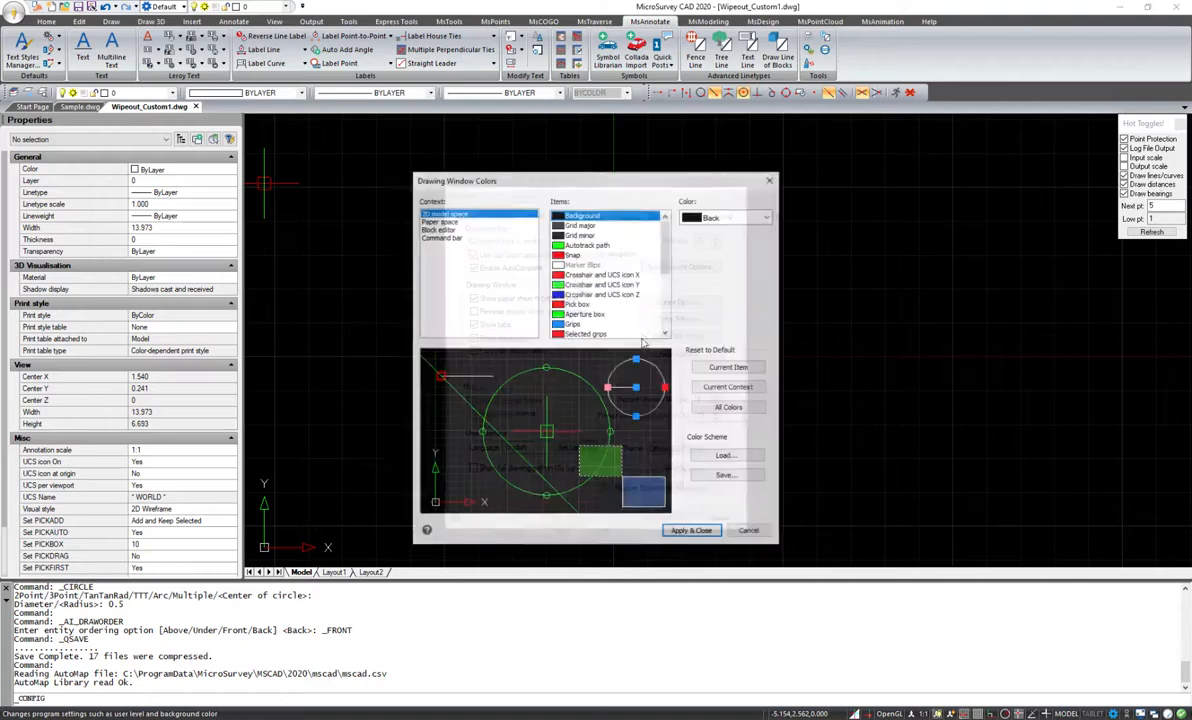
click(704, 219)
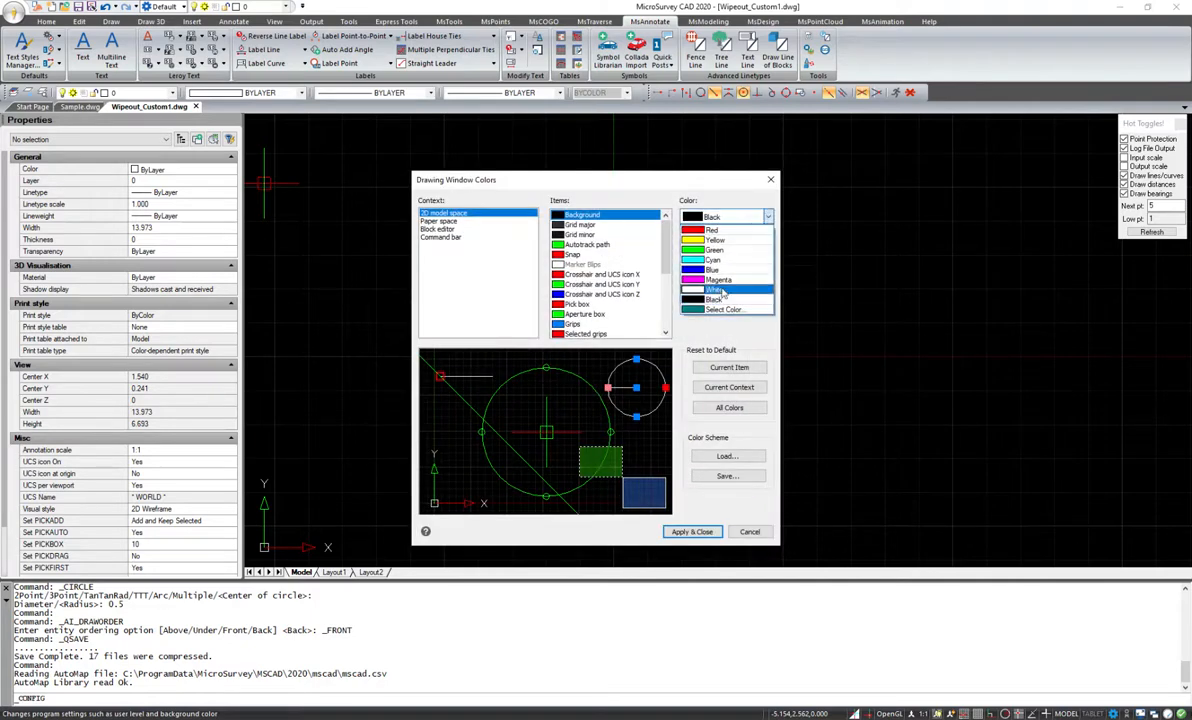
click(676, 274)
click(691, 531)
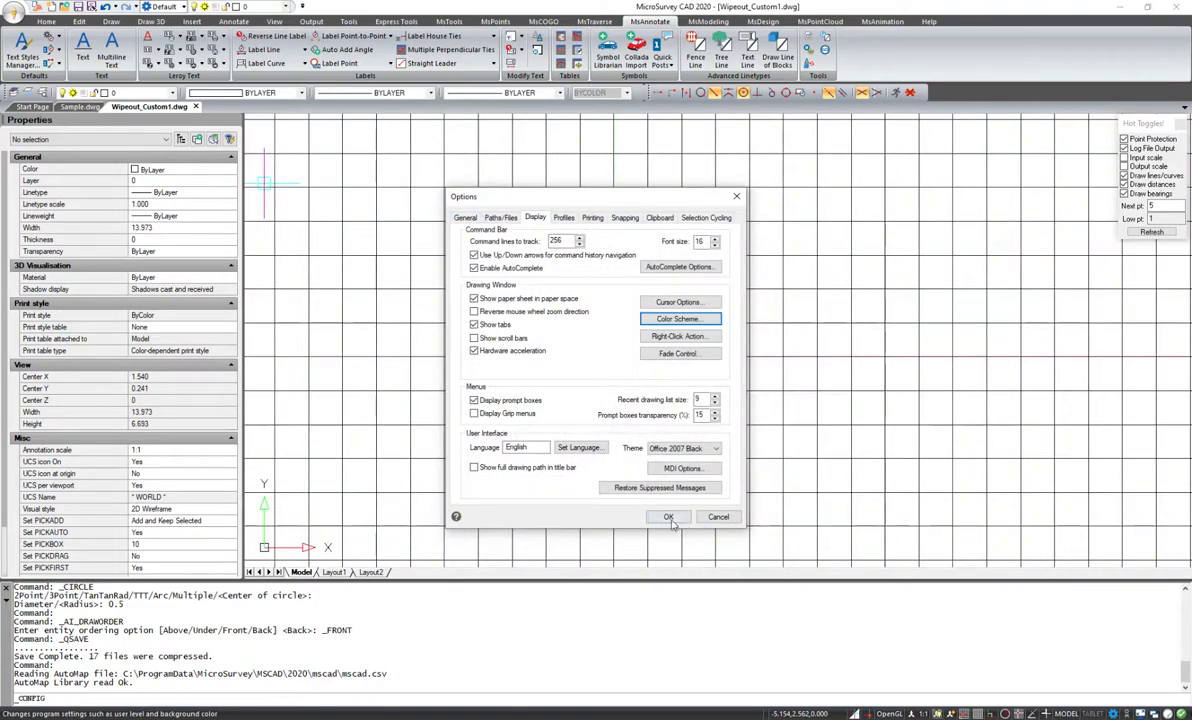
click(669, 517)
Turn off the grid and zoom the symbol drawing to its extents
key(F7)
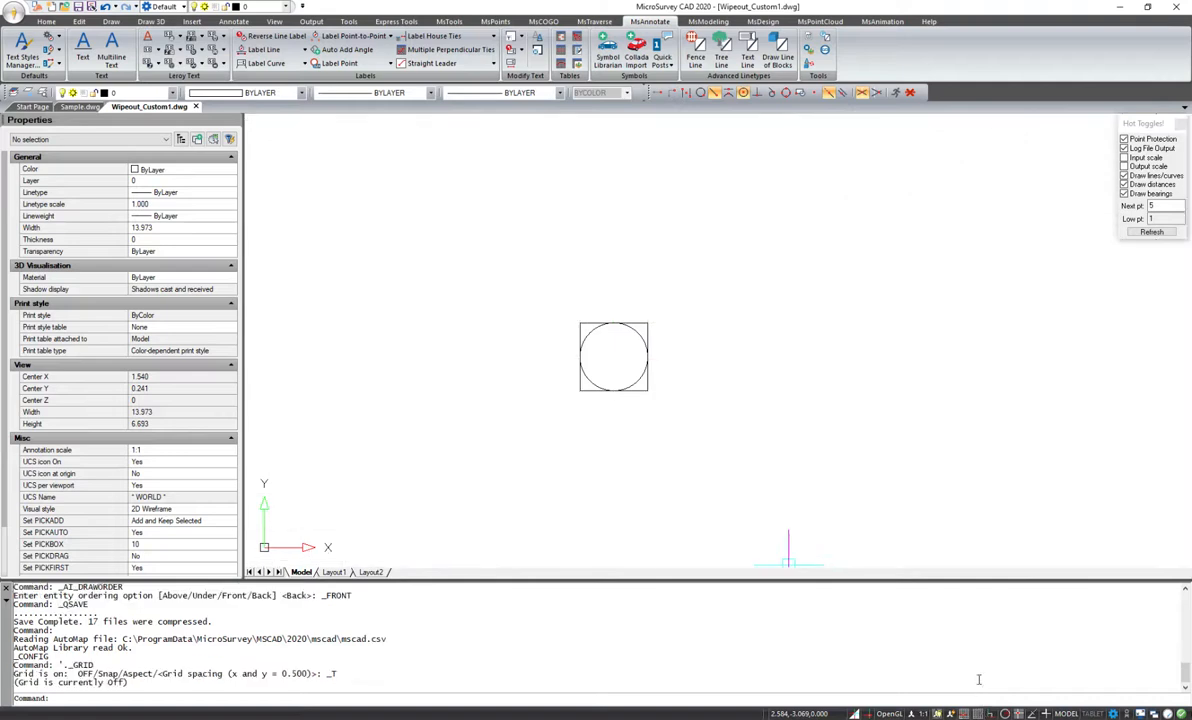
text(z)
key(Return)
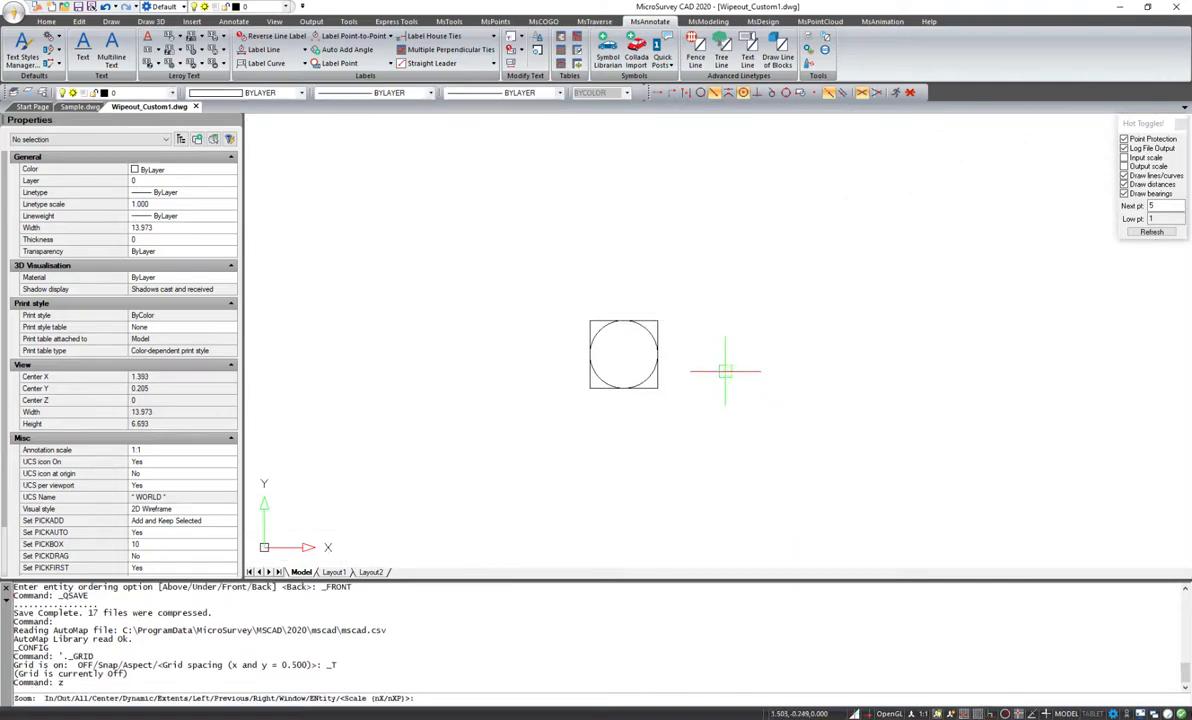
text(e)
key(Return)
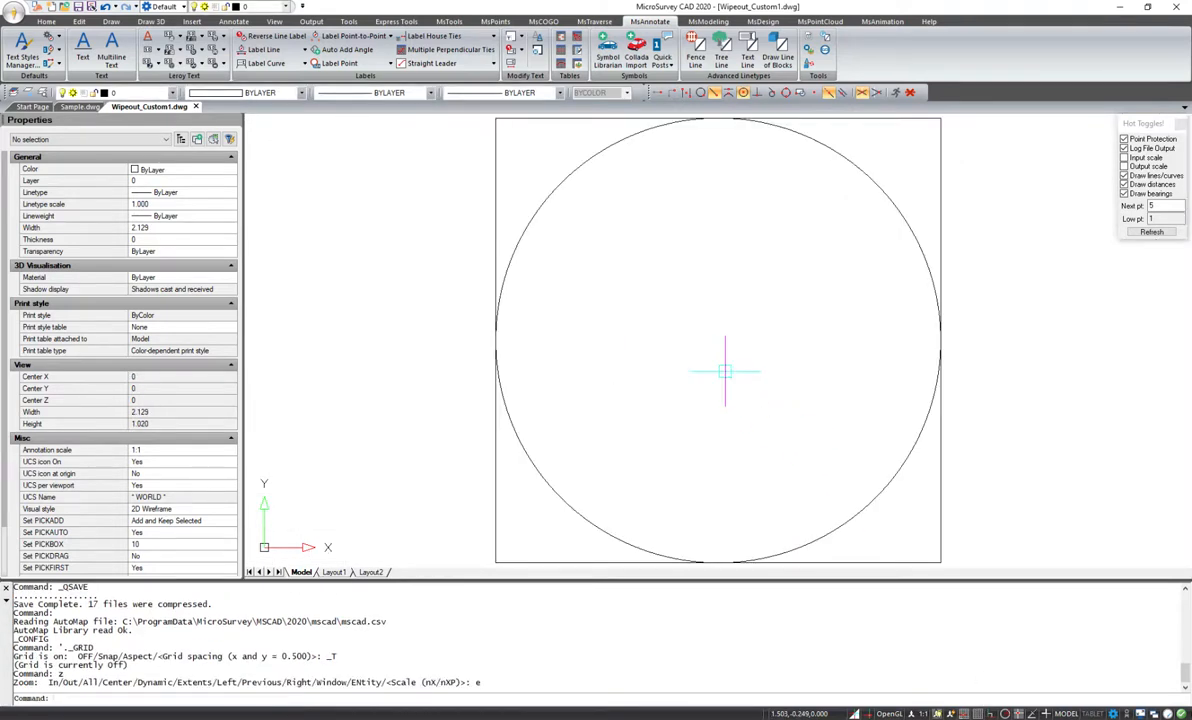
Save the symbol over the existing Wipeout_Custom1.dwg in the Posts folder and close the drawing
click(13, 12)
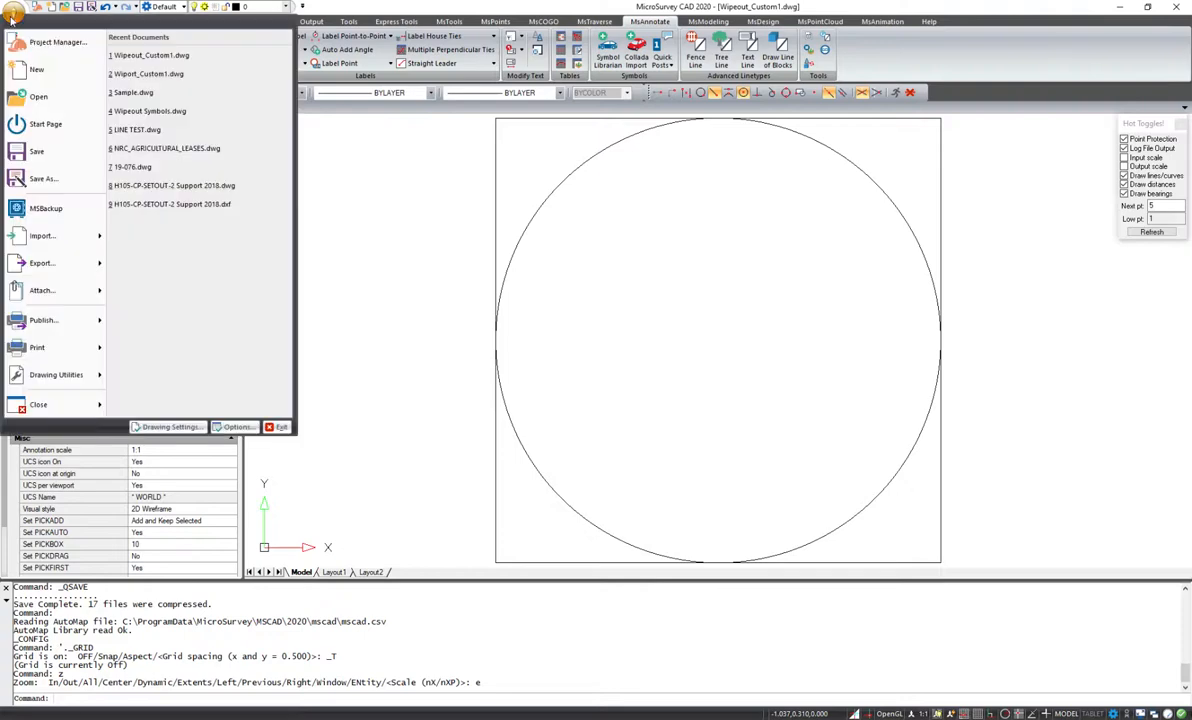
click(44, 178)
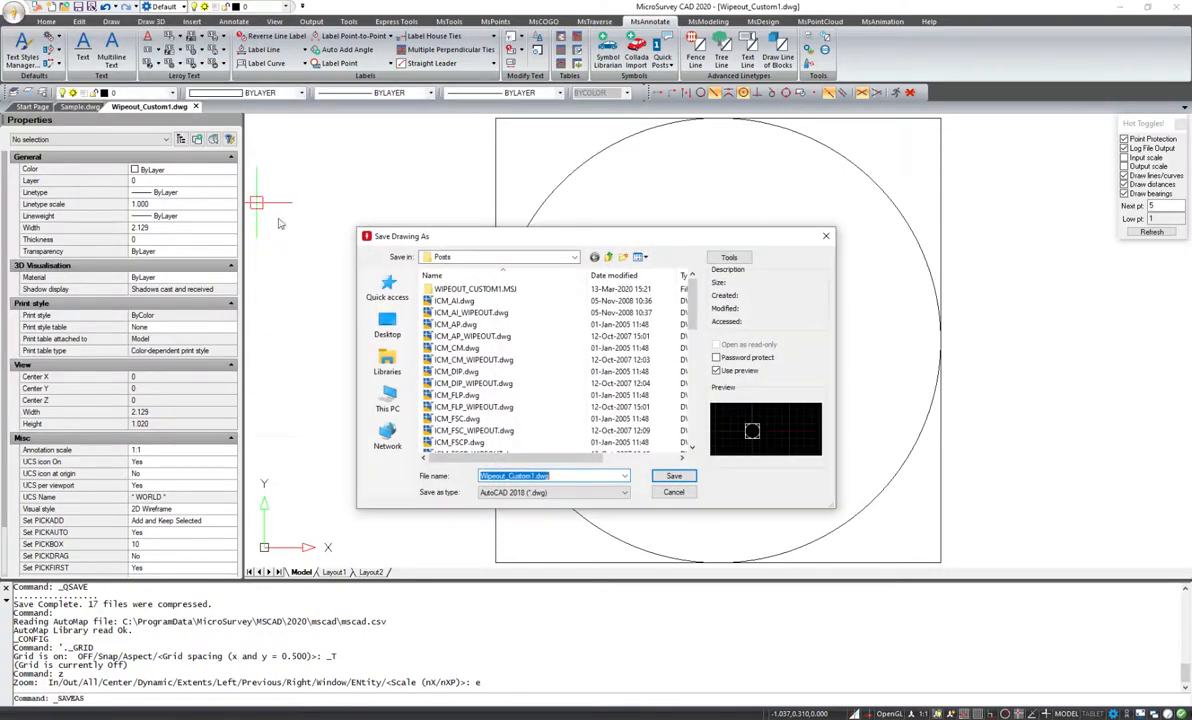
click(675, 476)
click(626, 367)
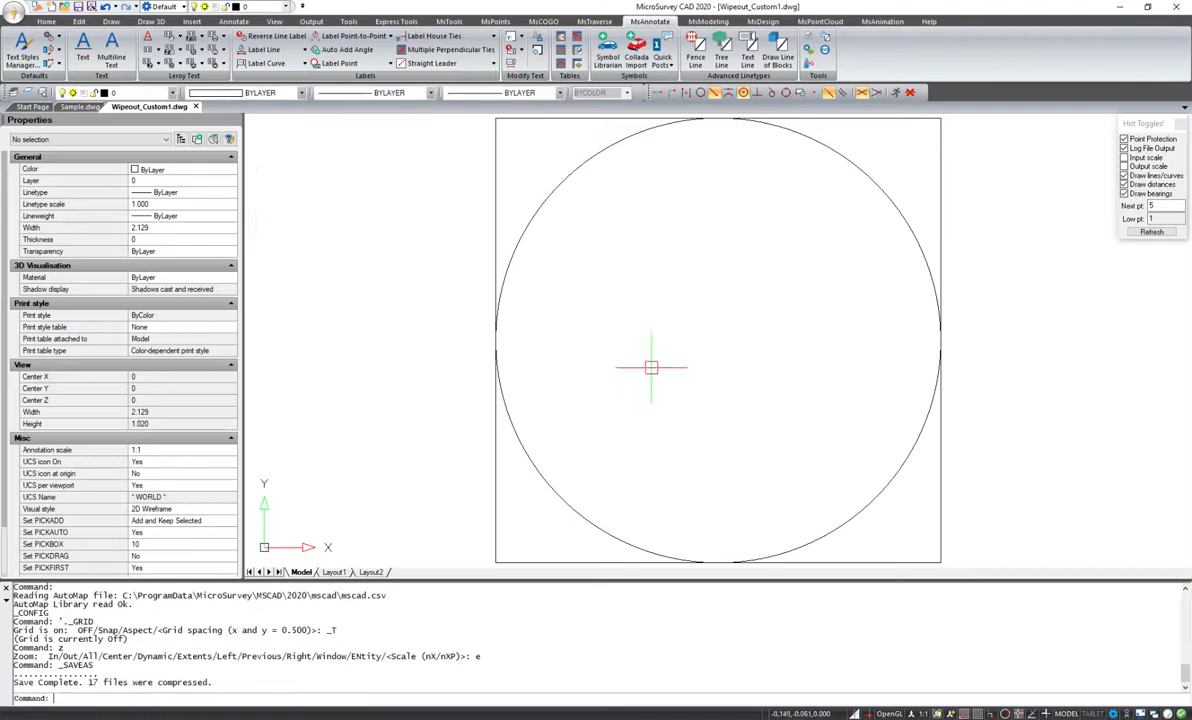
click(196, 107)
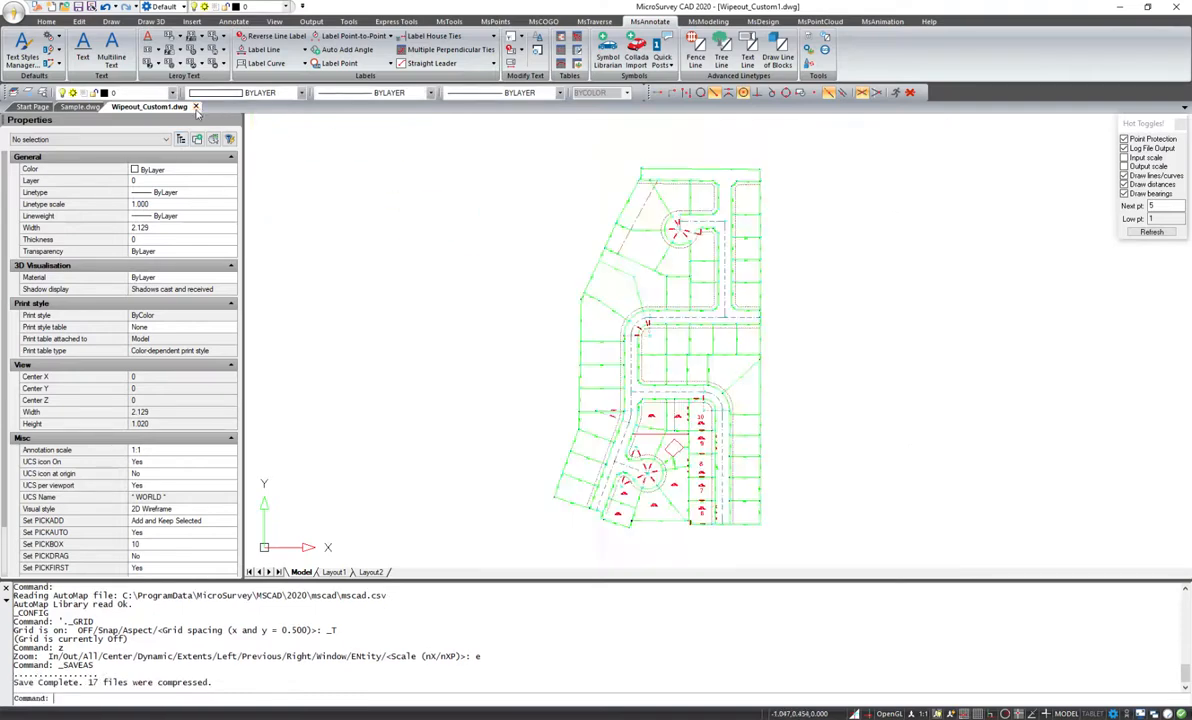
Set the 2D model space background colour back to Black in the drawing window colour scheme
click(18, 11)
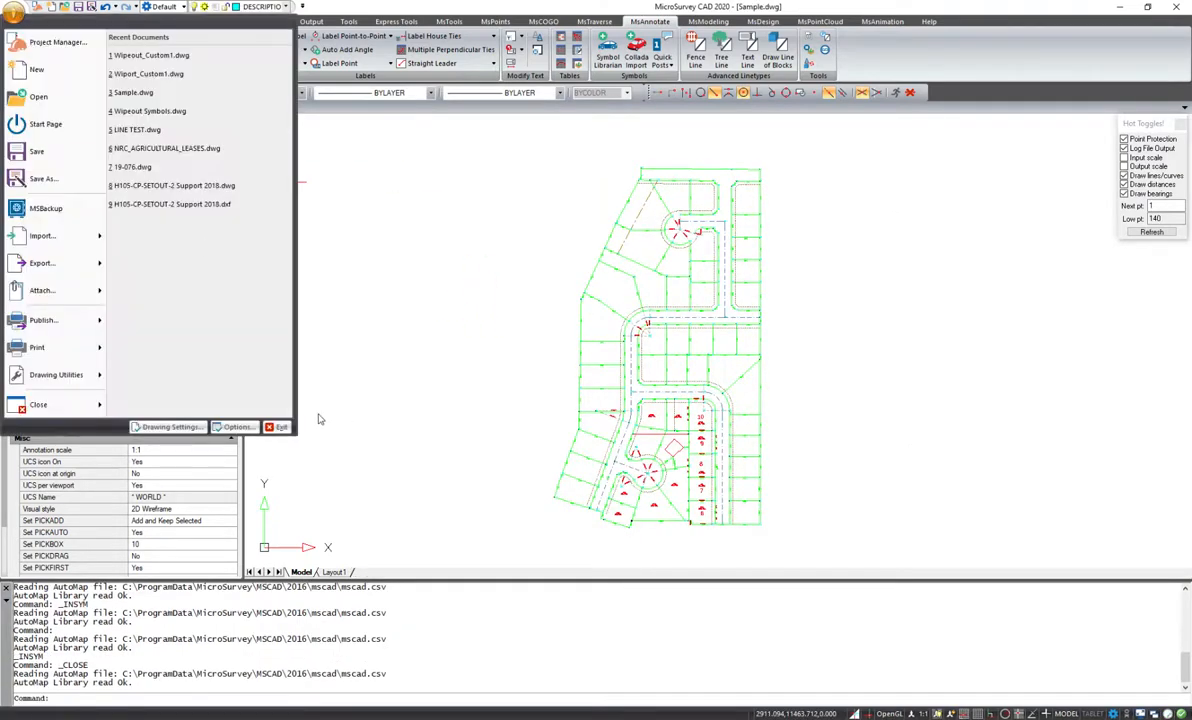
click(221, 401)
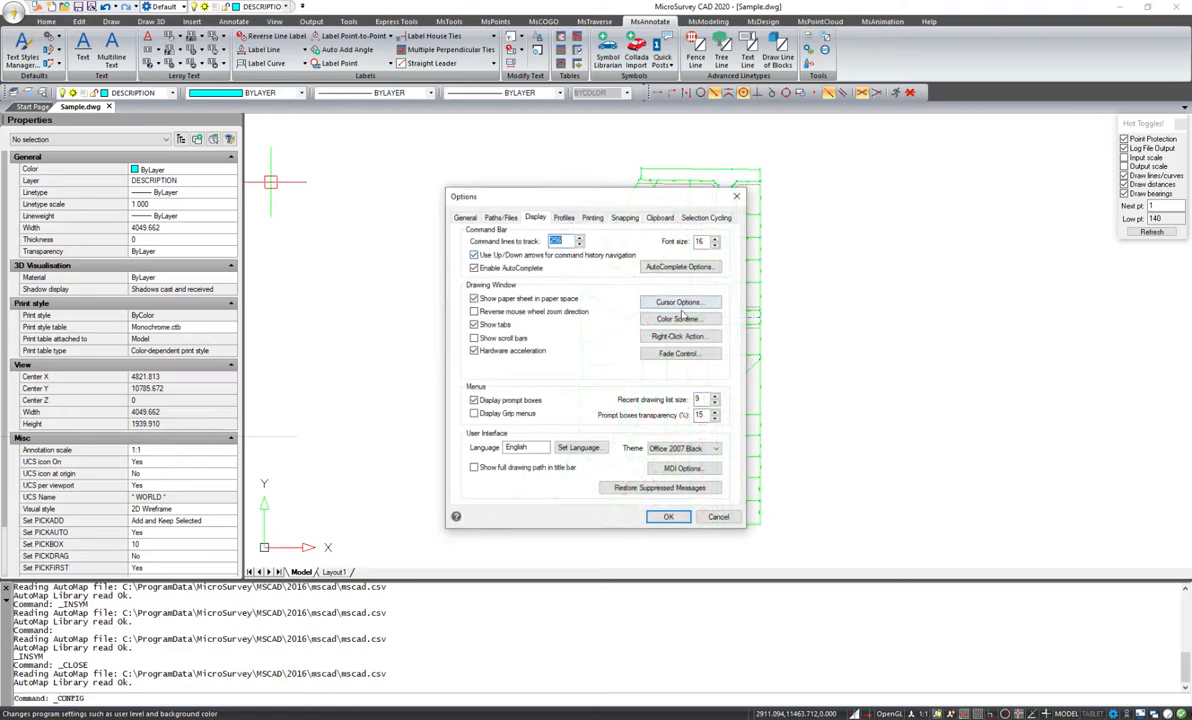
click(678, 319)
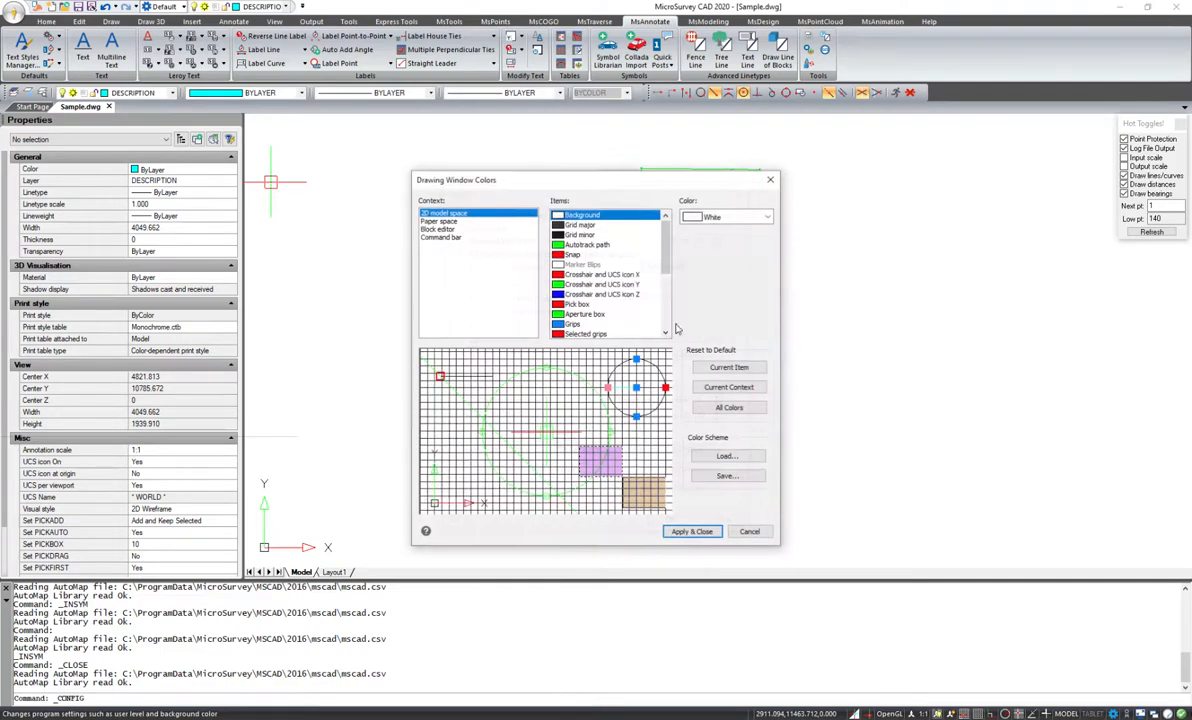
click(745, 217)
click(712, 288)
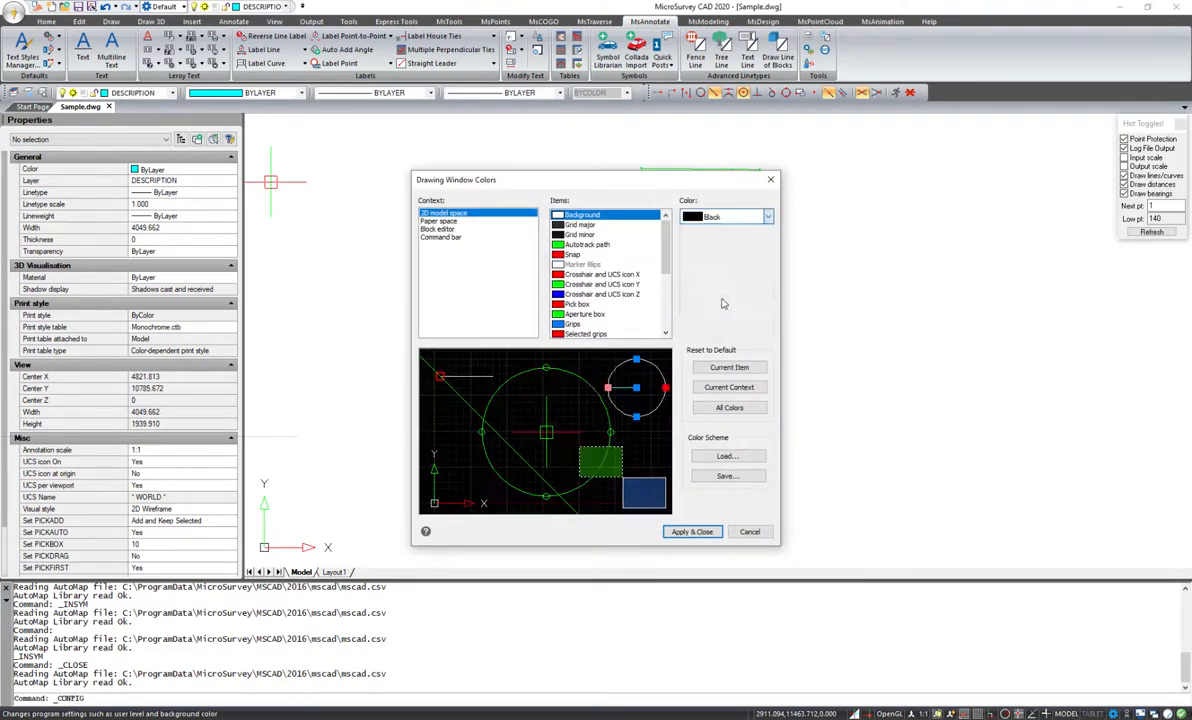
click(692, 531)
click(669, 515)
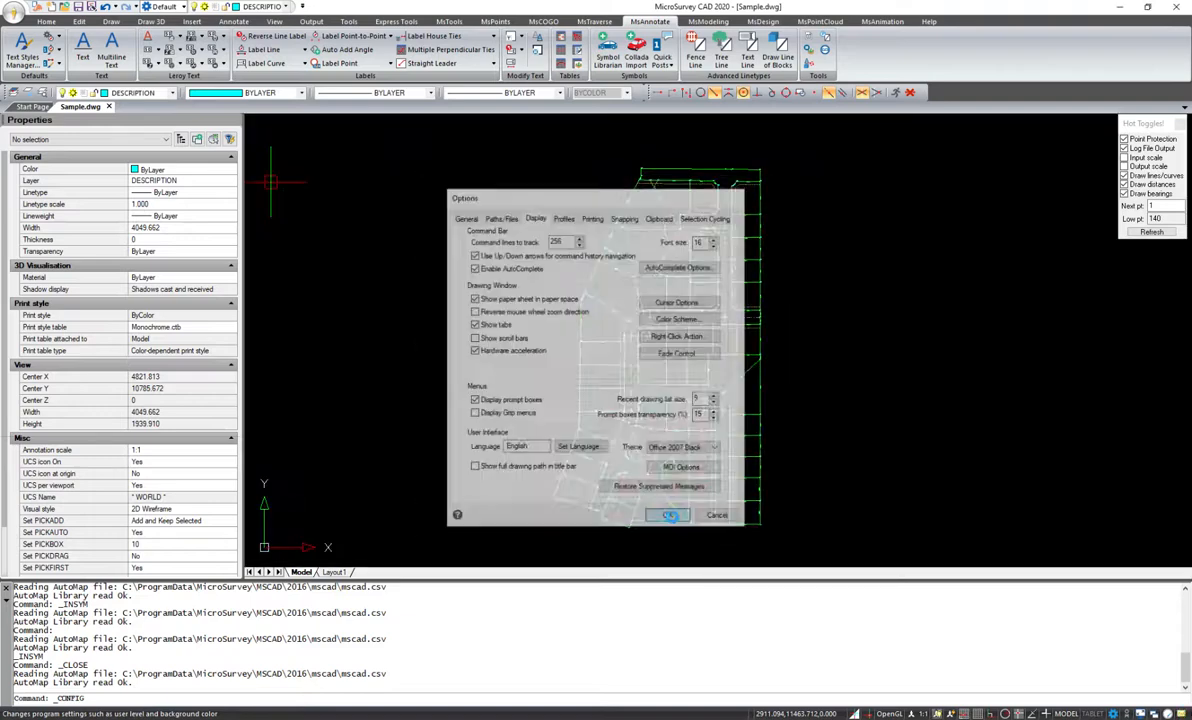
Turn off the grid display in Sample.dwg
middle_drag(651, 361, 664, 366)
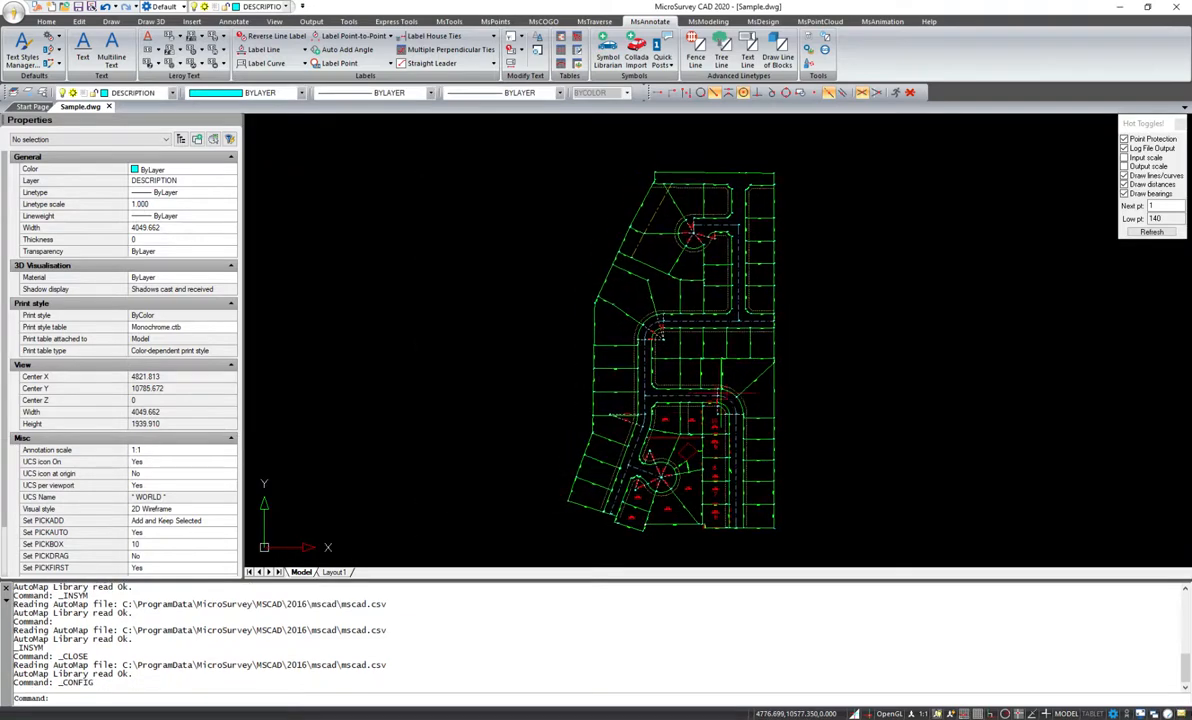
click(976, 712)
scroll(590, 385, up, 3)
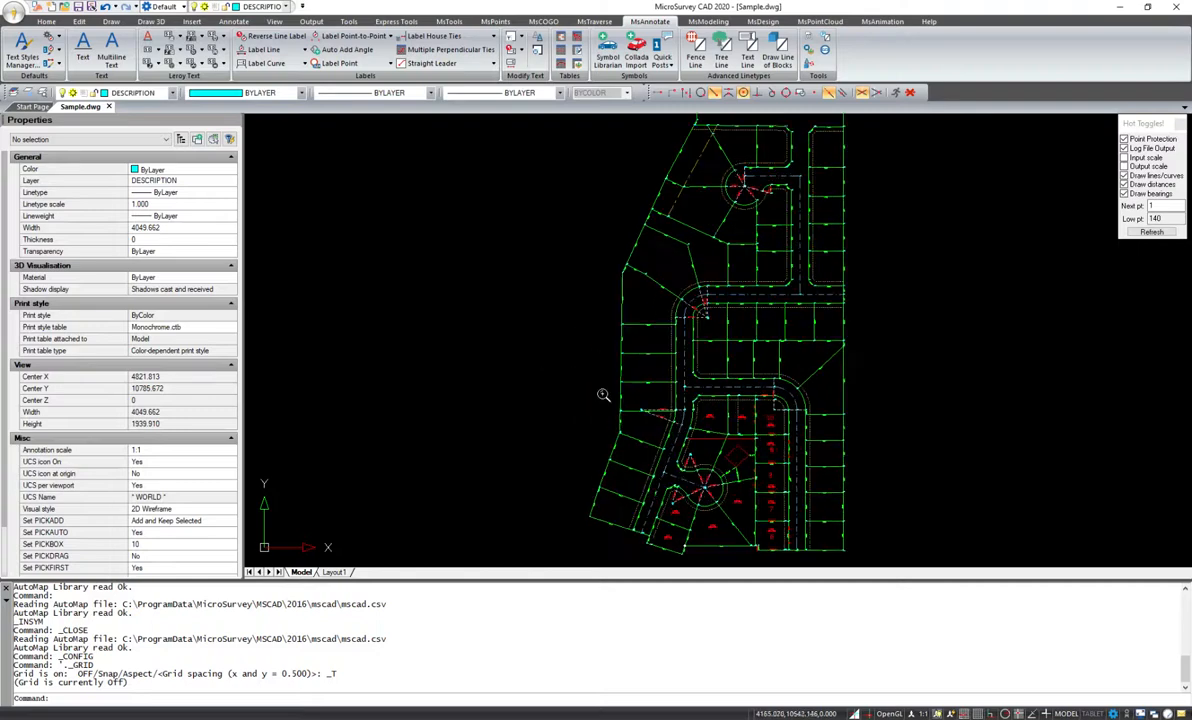
Open the Metric Posts library in the Symbol Librarian, widen the window and locate the custom symbols
click(607, 50)
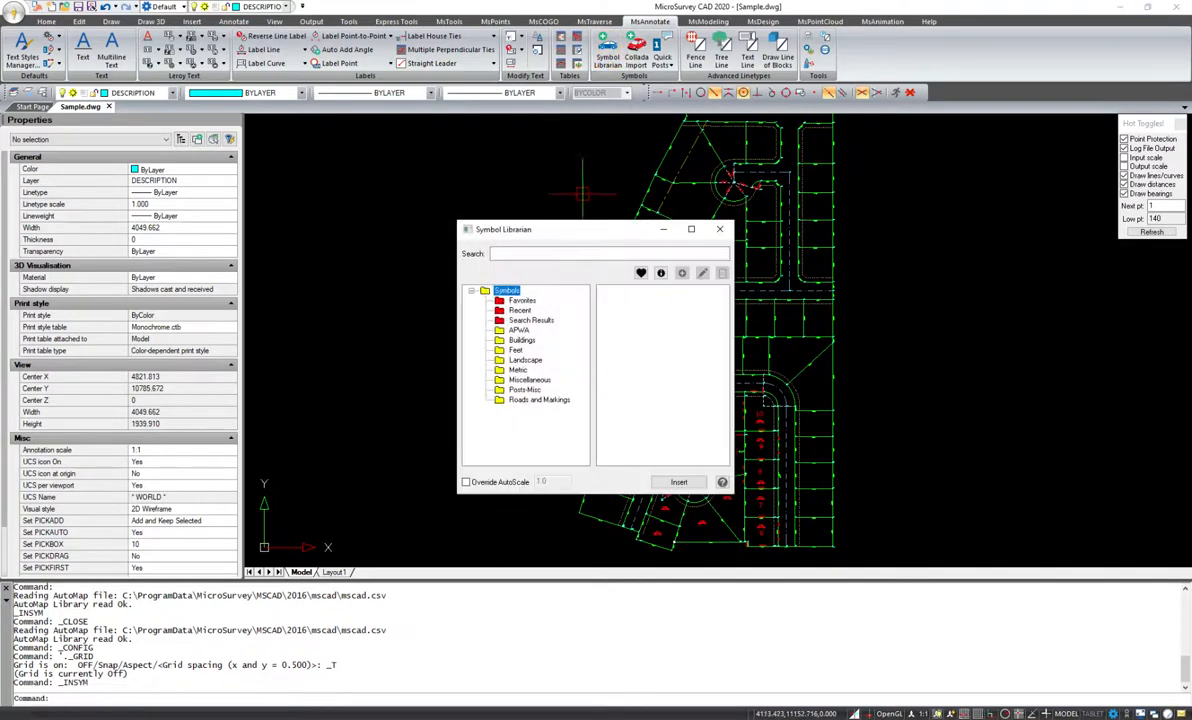
click(517, 370)
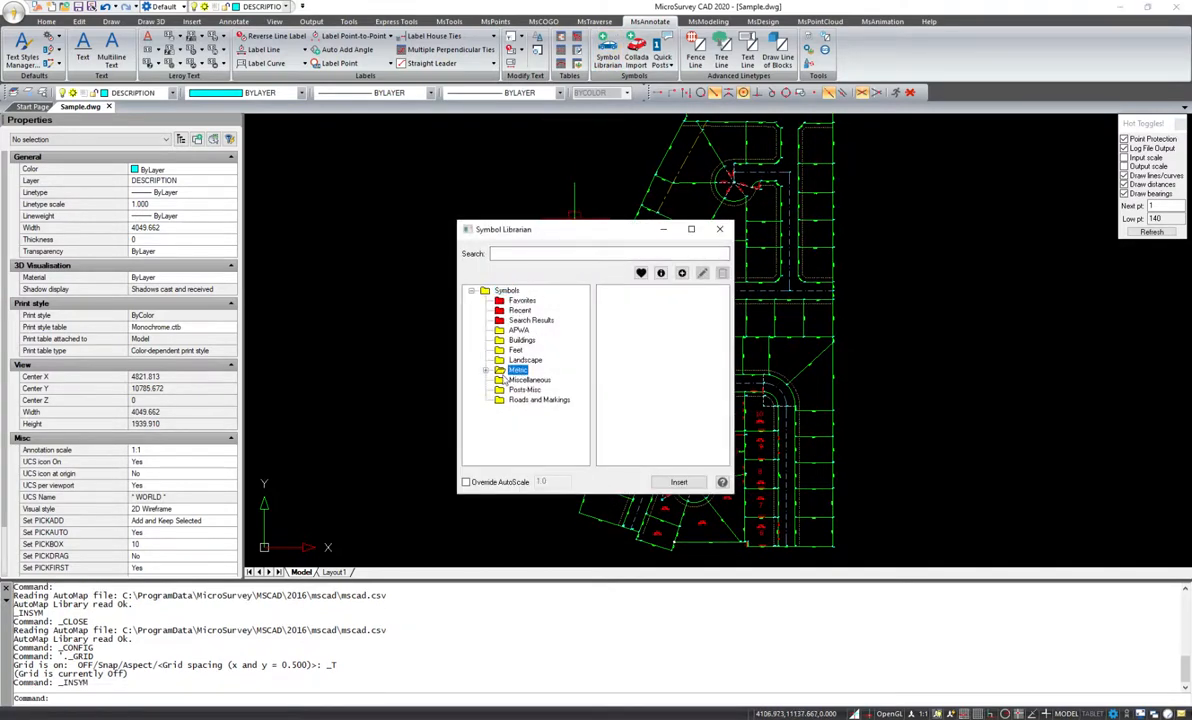
click(486, 371)
click(531, 390)
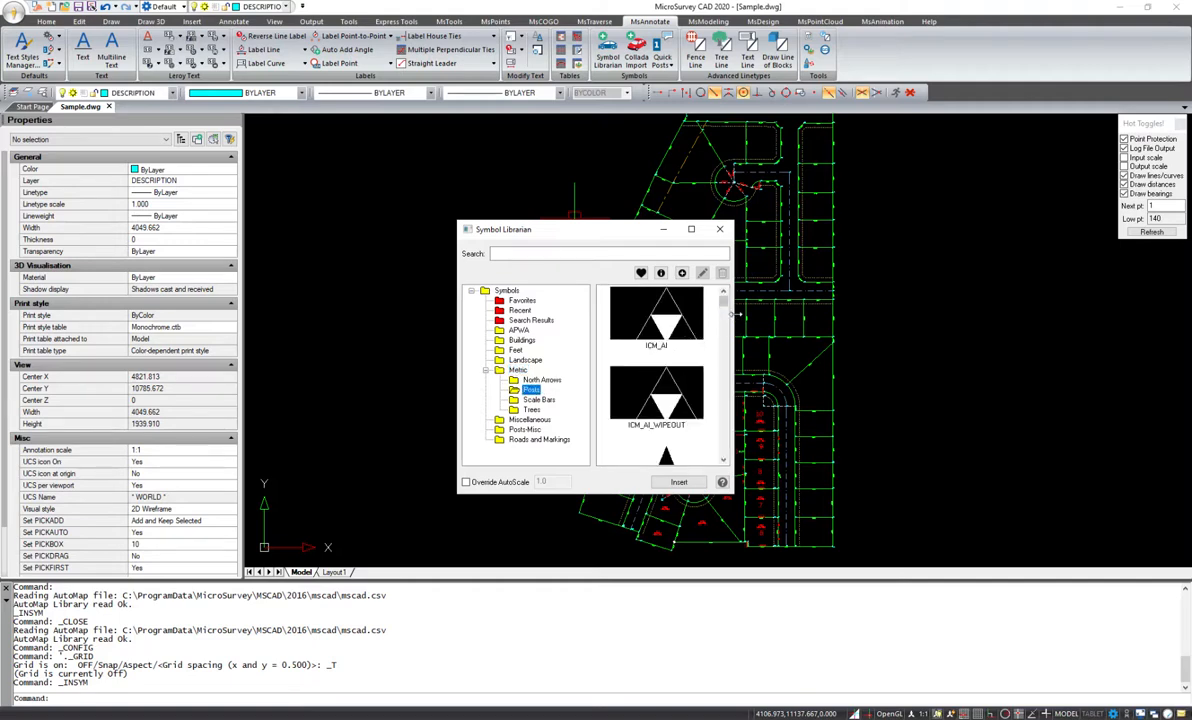
drag(735, 315, 925, 318)
scroll(812, 362, down, 5)
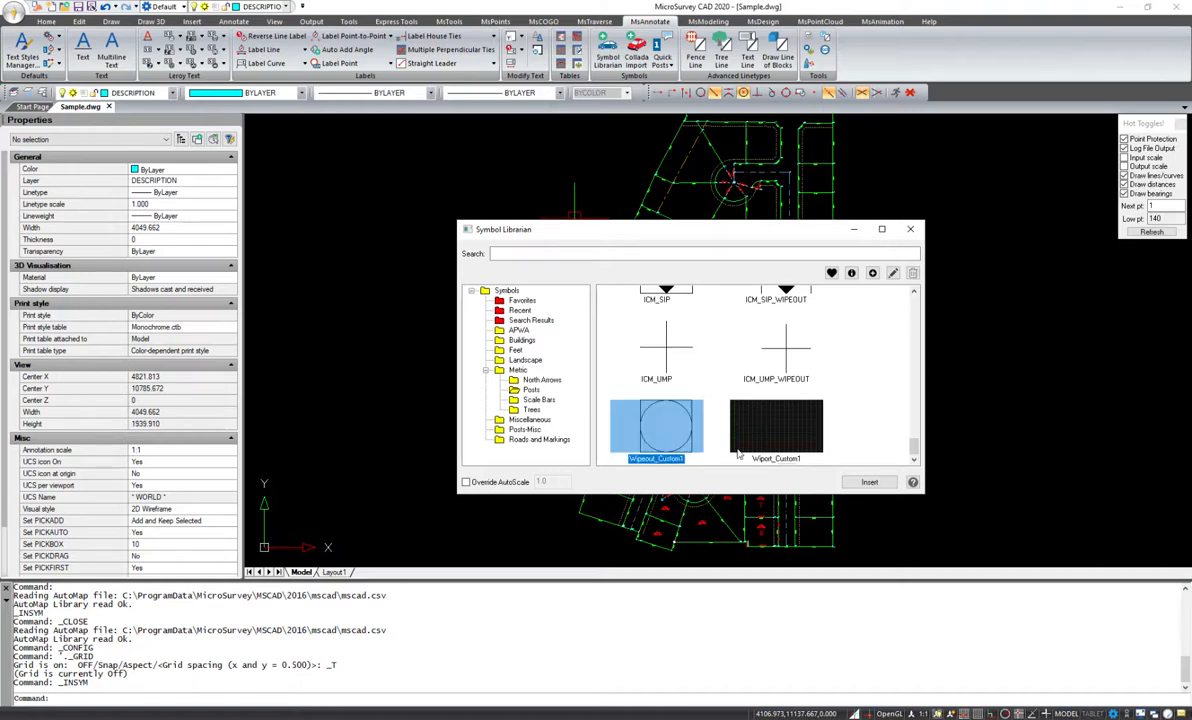
Delete the misnamed Wiport_Custom1 symbol from the Metric Posts library
click(811, 430)
click(912, 273)
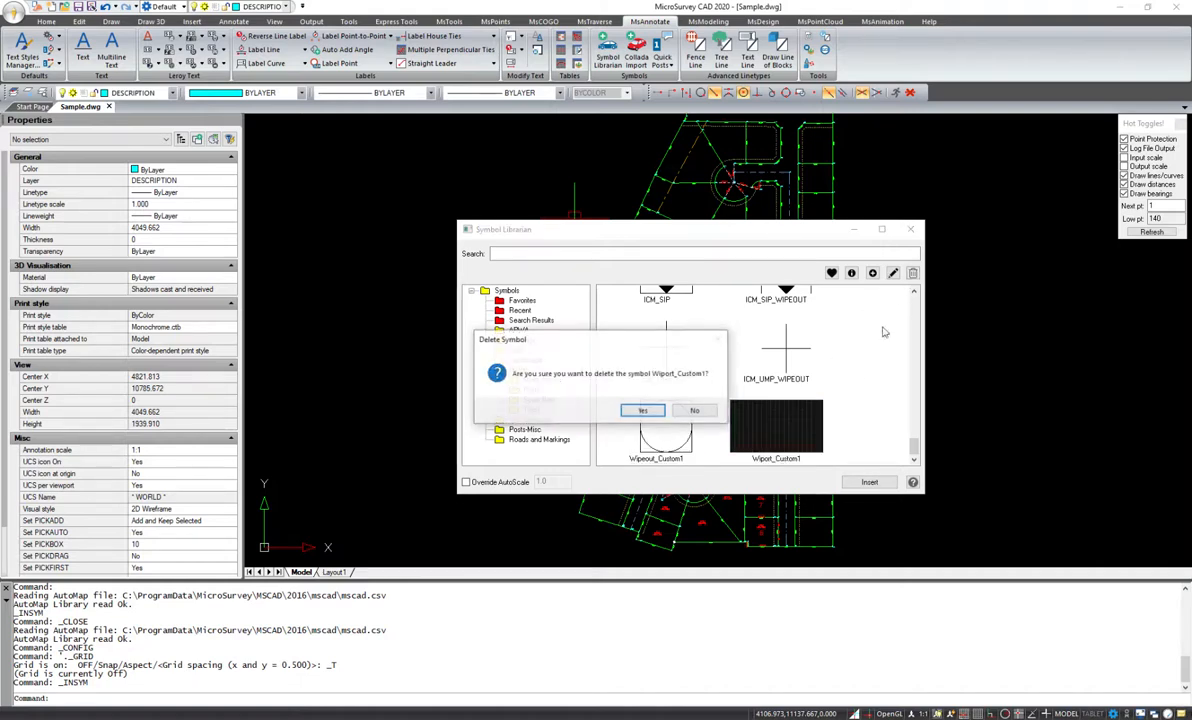
click(642, 377)
click(767, 340)
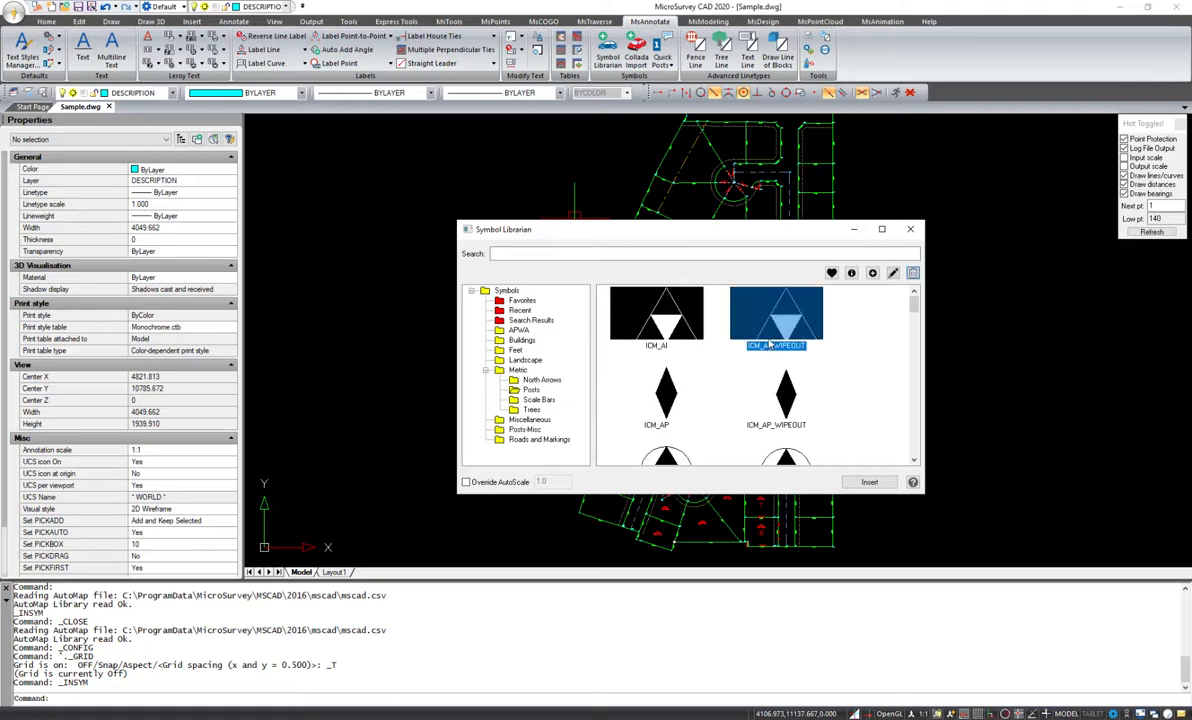
Insert the Wipeout_Custom1 symbol in the empty area west of the subdivision, rotated to about N 52° E, and close the Symbol Librarian
key(End)
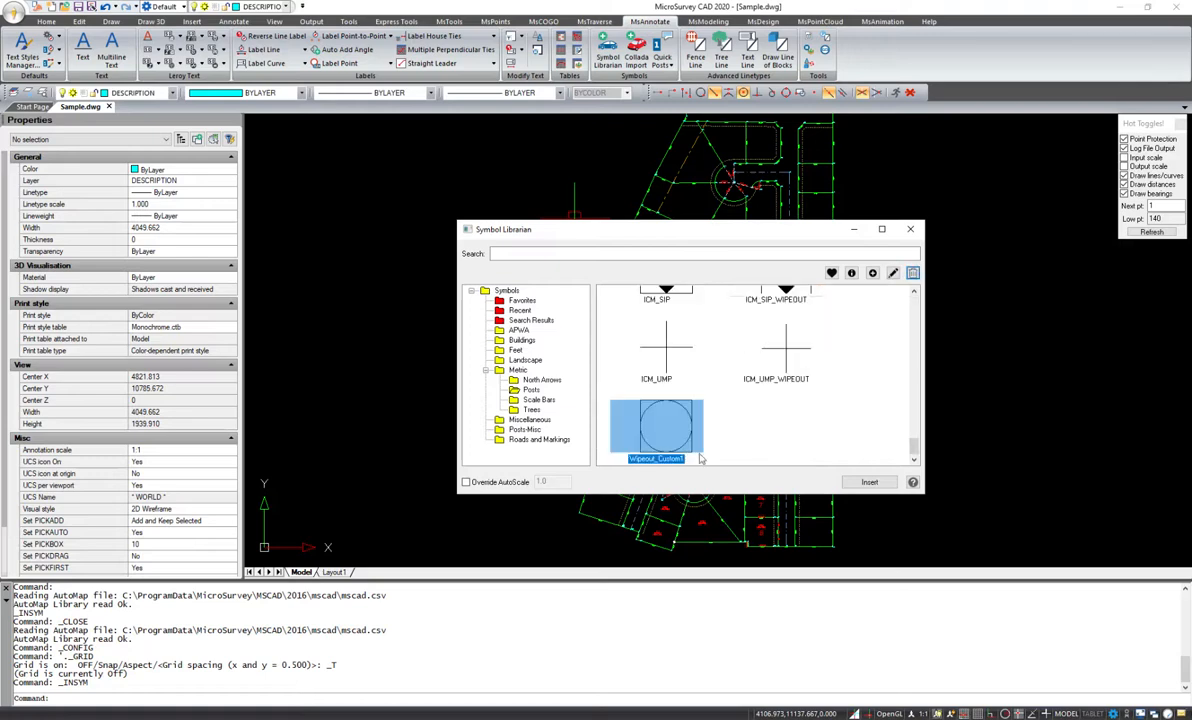
click(869, 483)
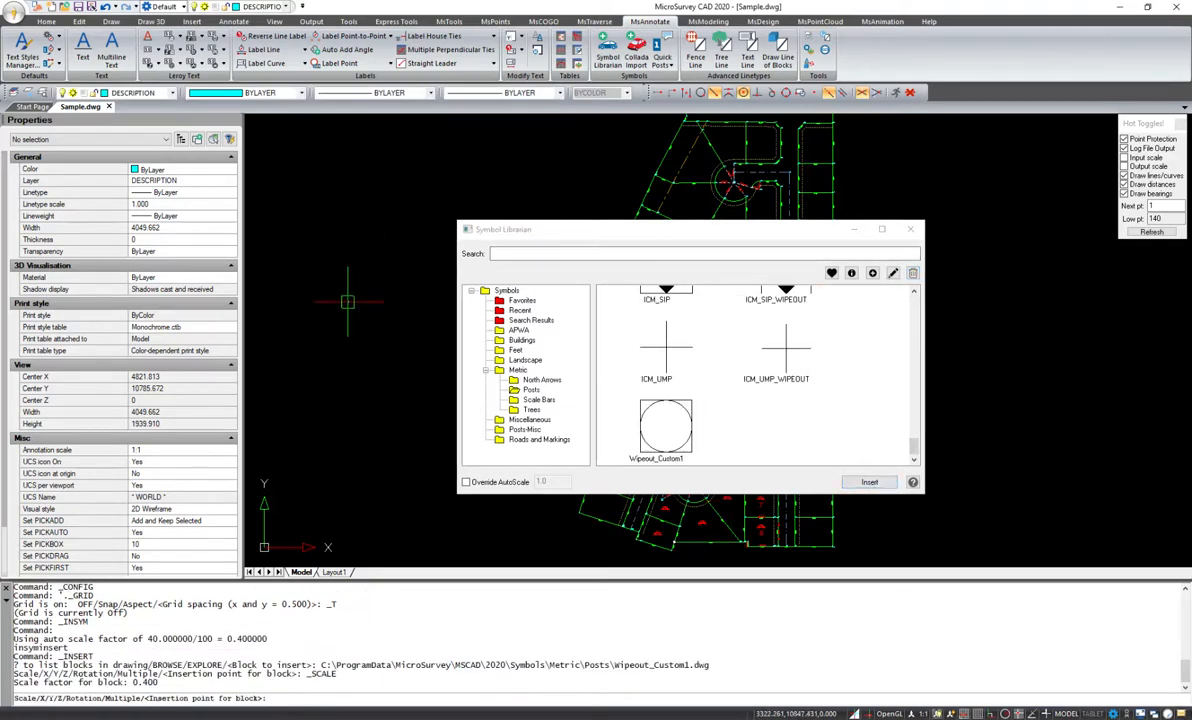
click(387, 342)
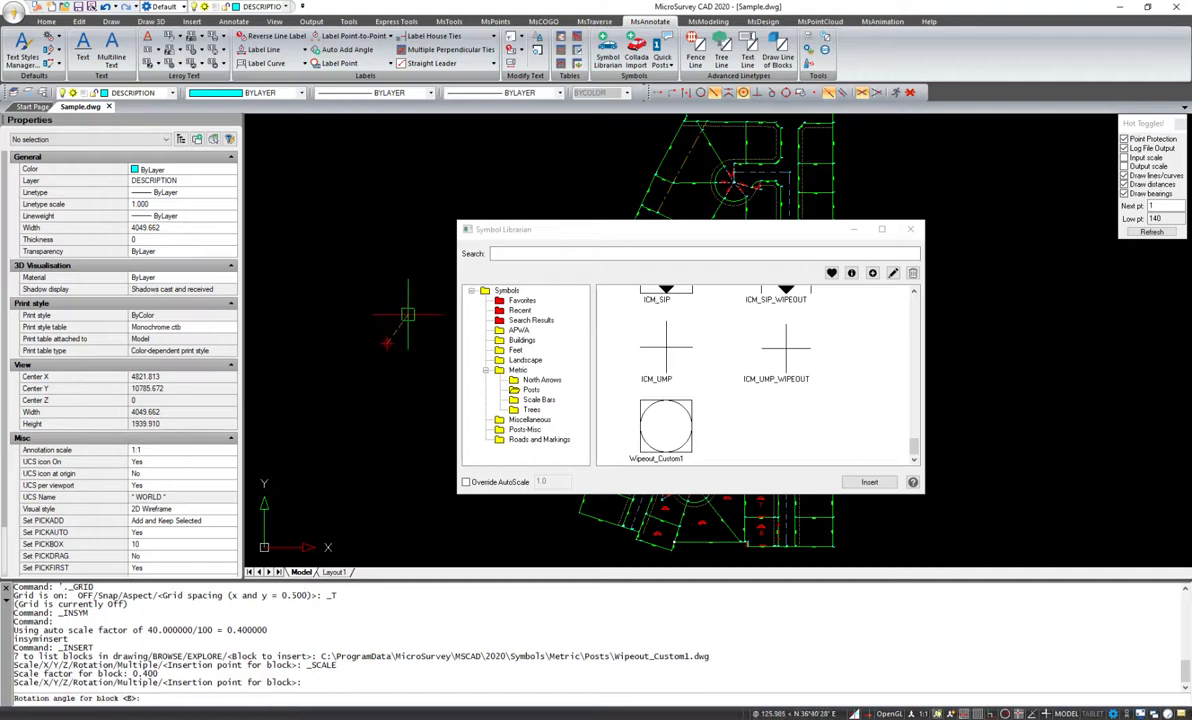
click(411, 324)
click(911, 229)
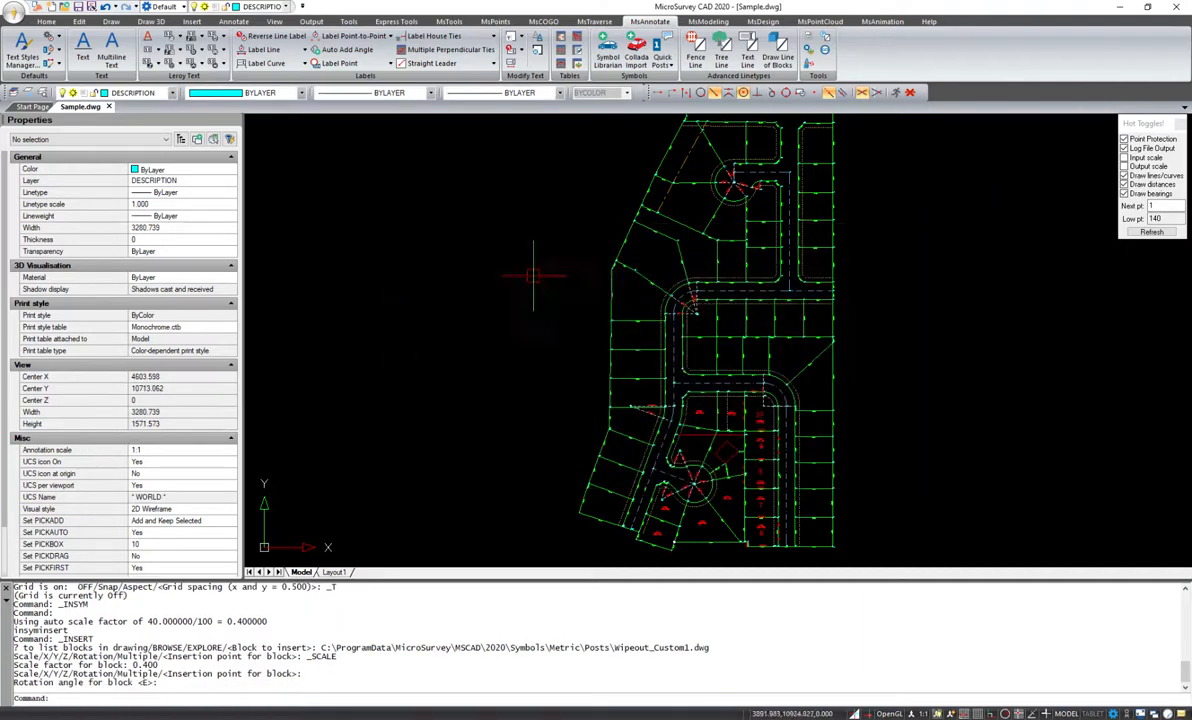
Move the inserted Wipeout_Custom1 symbol by its centre onto survey point 126 at the lot corner
scroll(400, 327, up, 8)
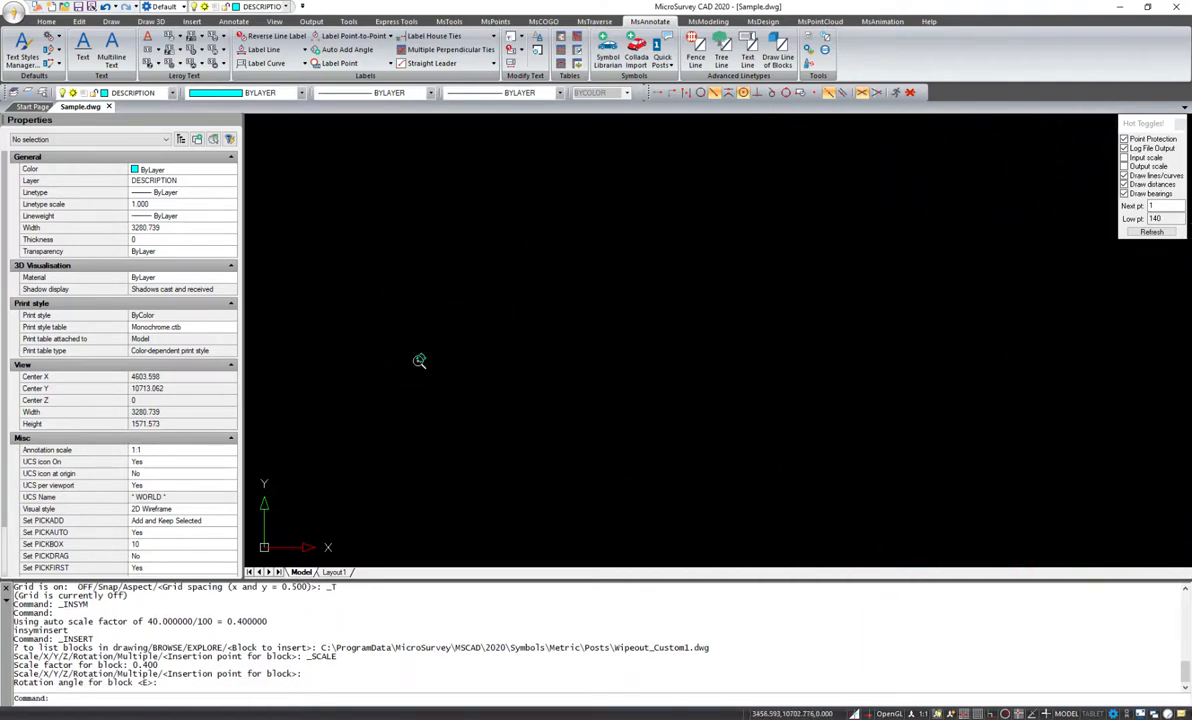
scroll(440, 352, up, 6)
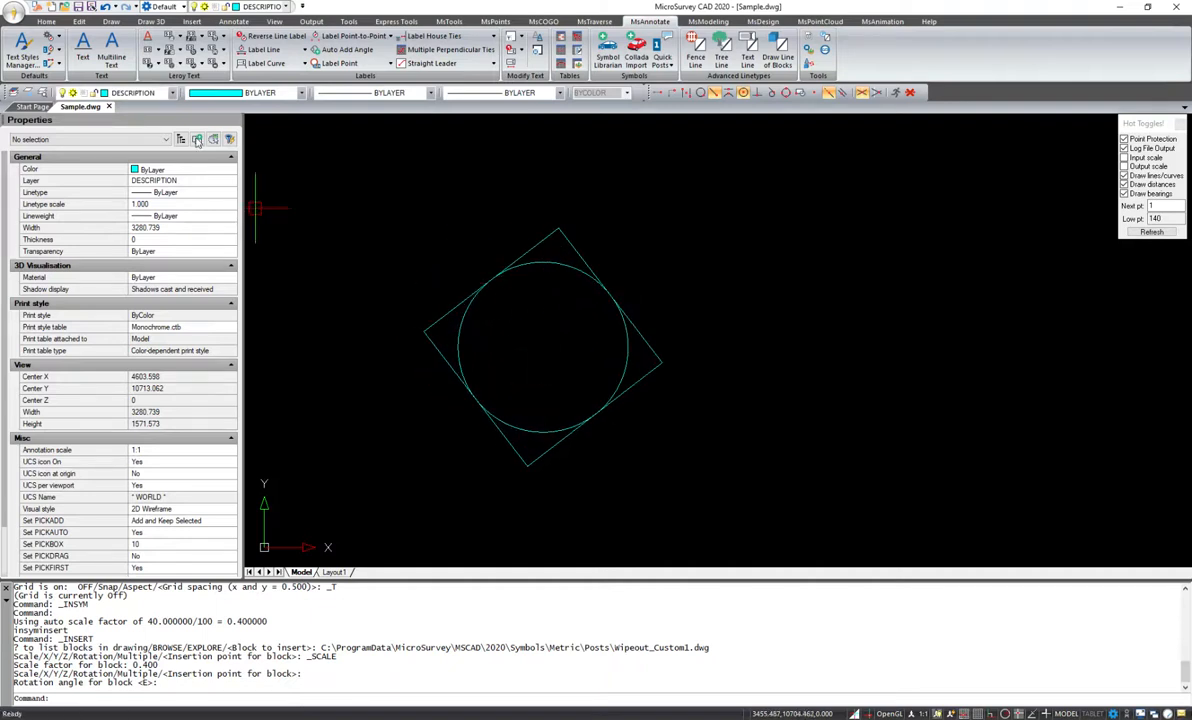
drag(522, 349, 466, 226)
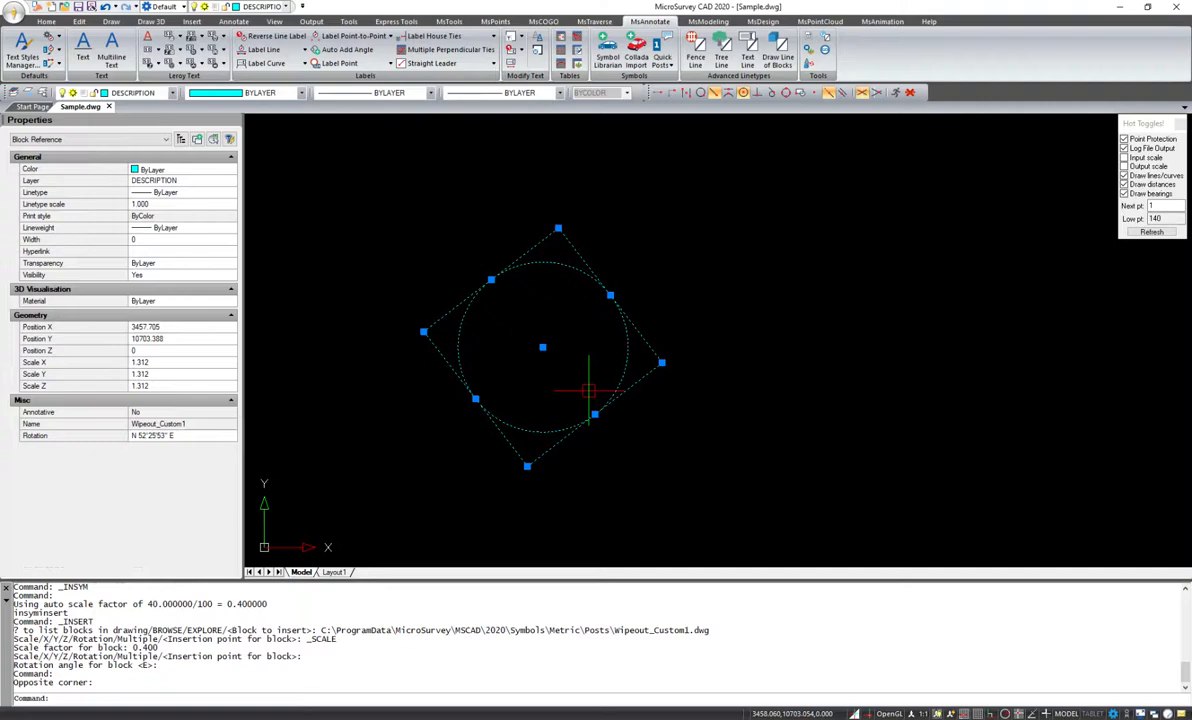
text(move)
key(Return)
click(542, 347)
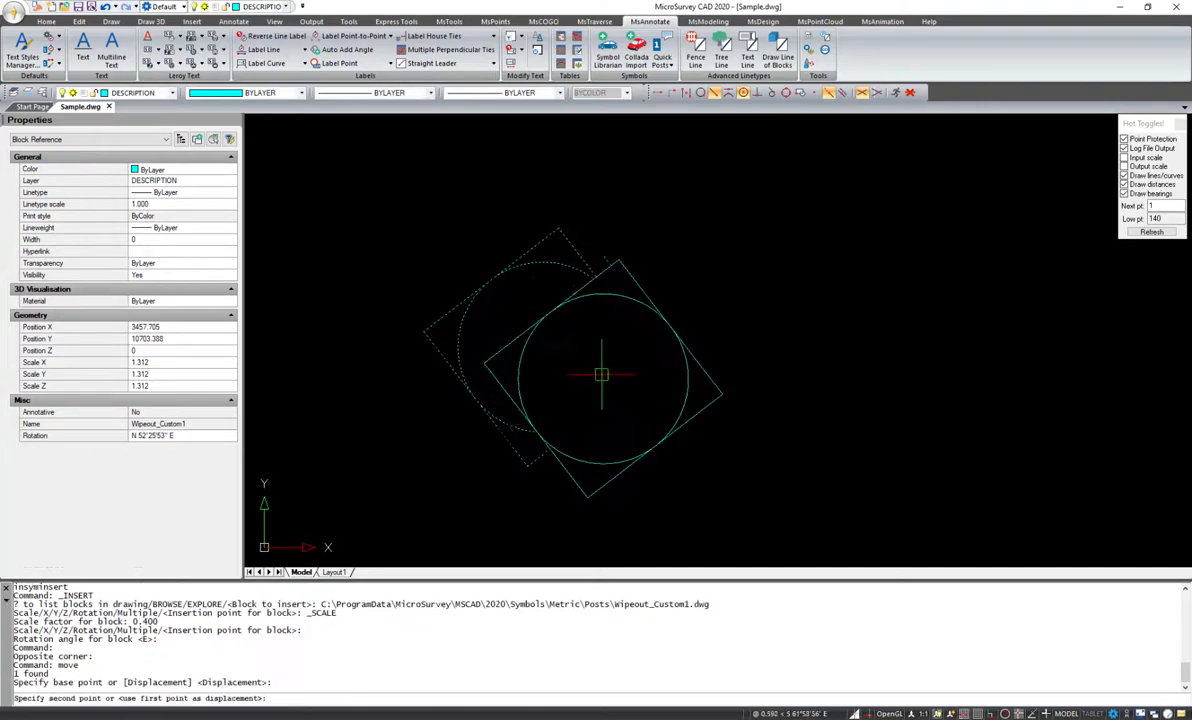
scroll(601, 374, down, 5)
scroll(611, 382, up, 8)
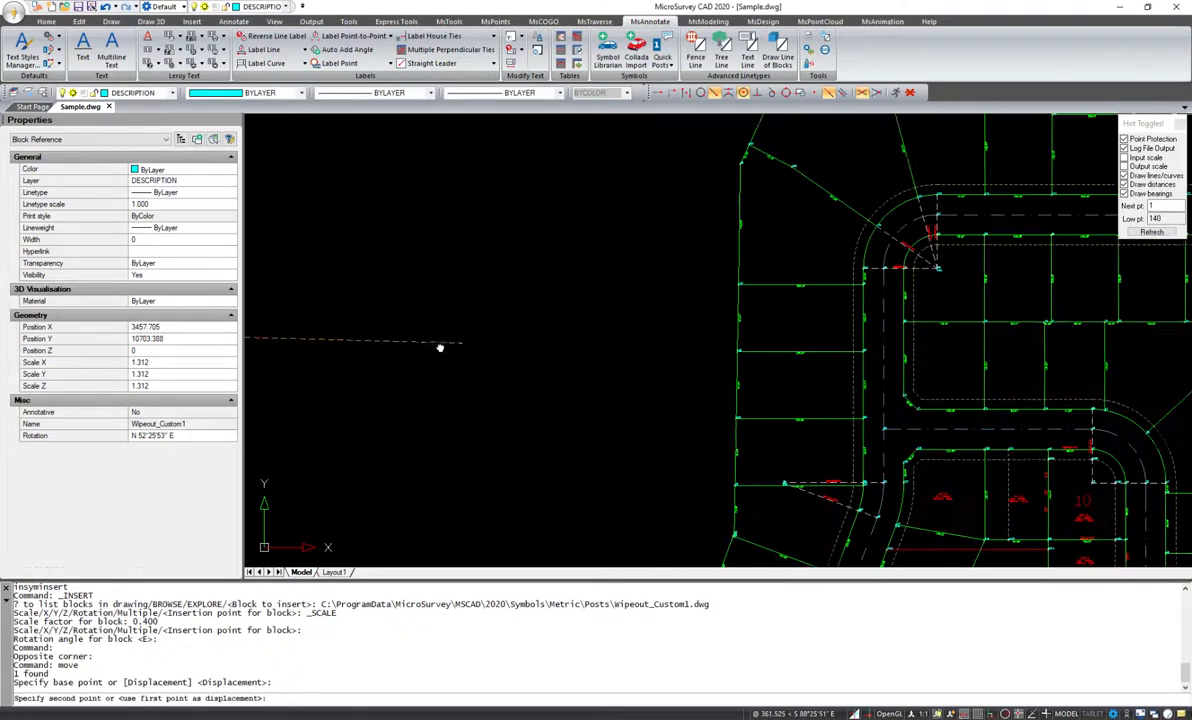
scroll(636, 309, up, 3)
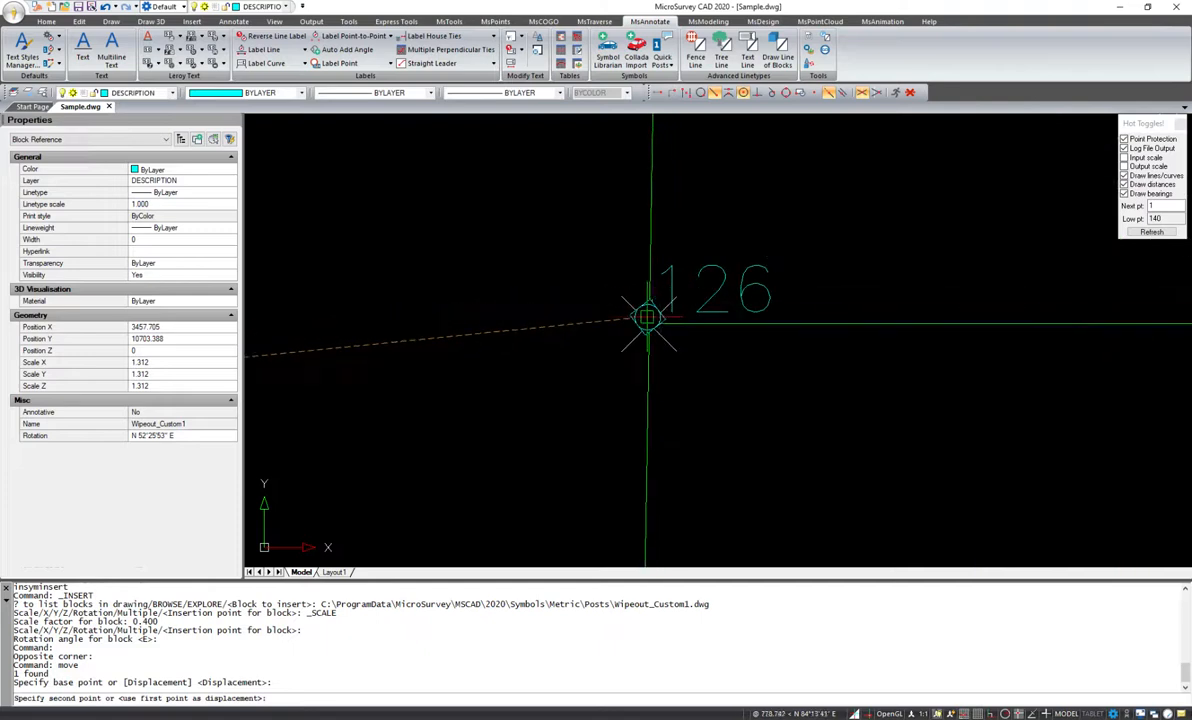
click(648, 323)
Examine how the wipeout symbol masks the lot lines and point marker at point 126
scroll(650, 330, up, 5)
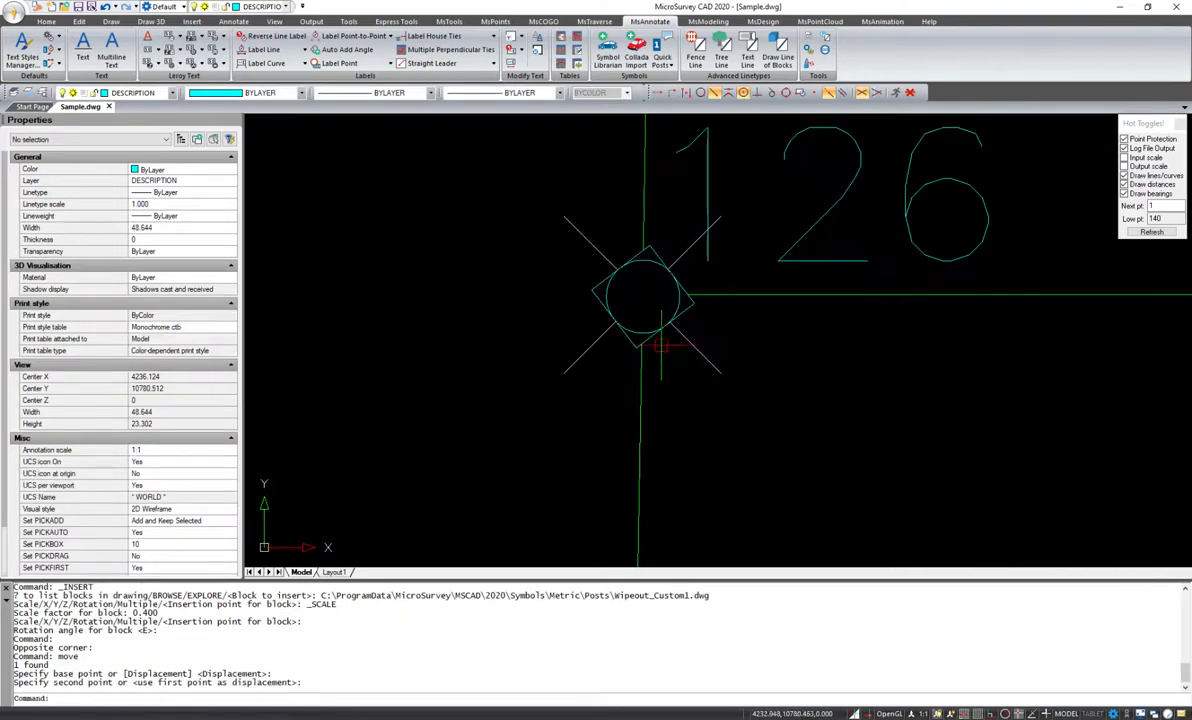
scroll(652, 412, up, 1)
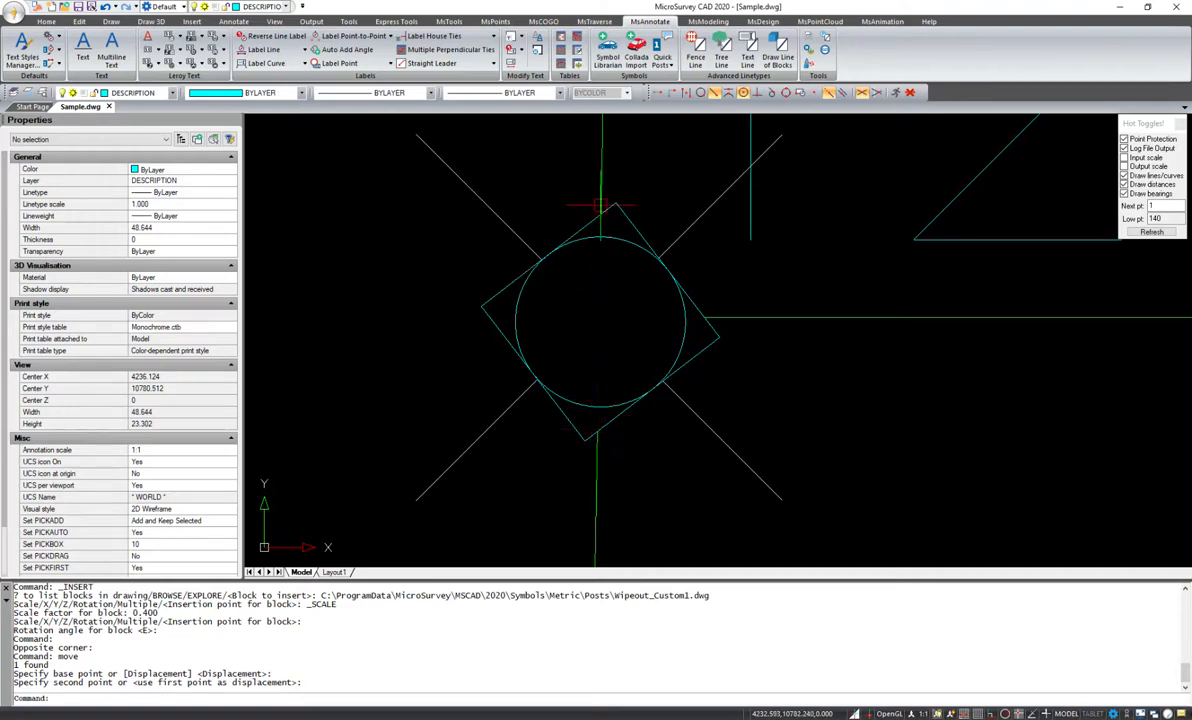
scroll(720, 395, down, 4)
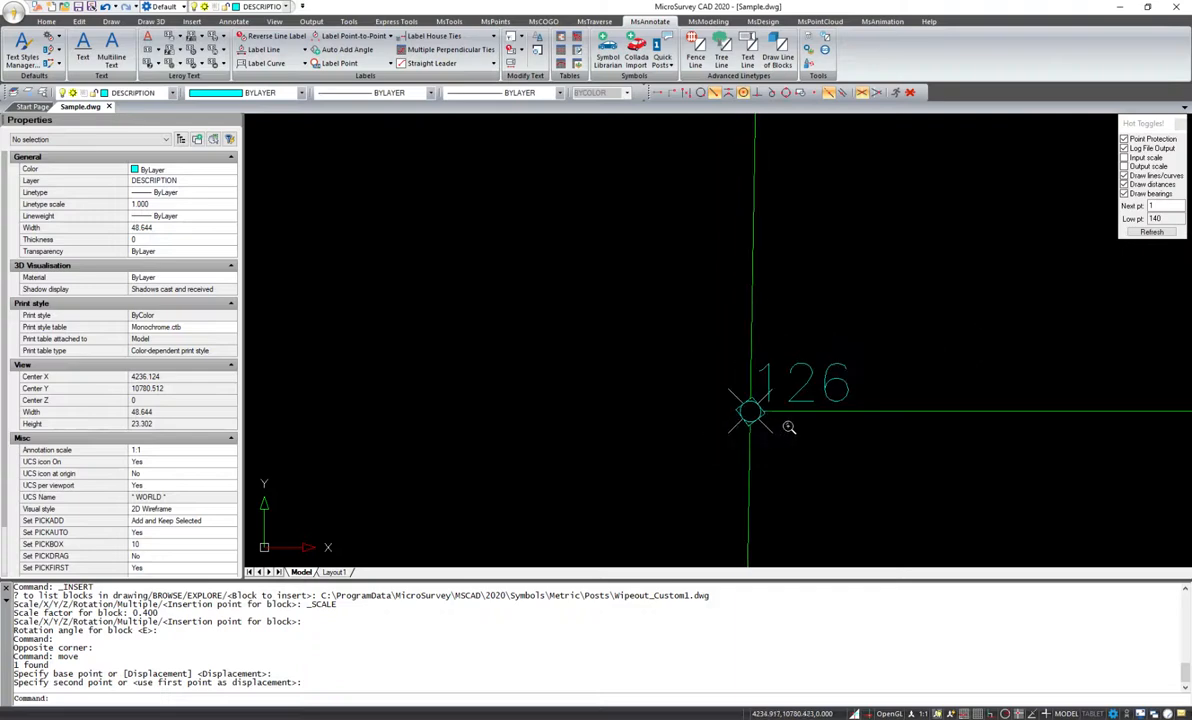
scroll(800, 435, up, 3)
scroll(799, 427, down, 3)
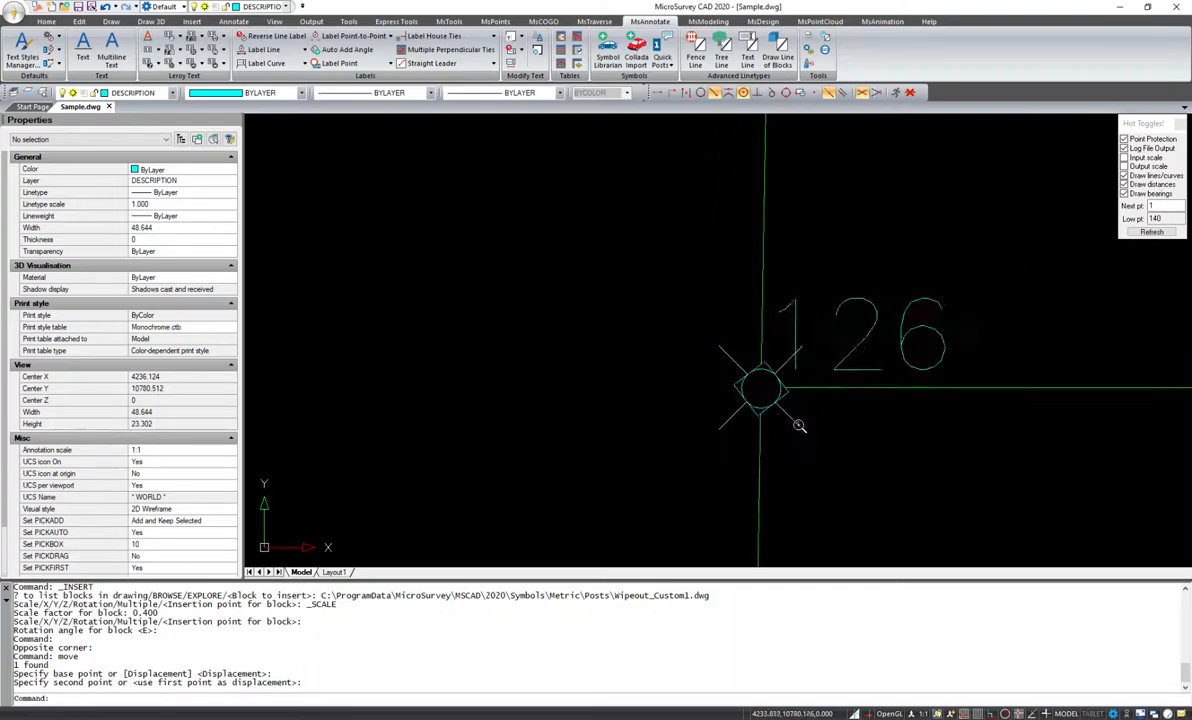
Bring the surrounding lots into view, check the symbol folders in the Symbol Librarian and close it
scroll(798, 425, down, 3)
mouse_move(798, 431)
middle_down()
mouse_move(473, 431)
mouse_move(447, 355)
middle_up()
click(607, 50)
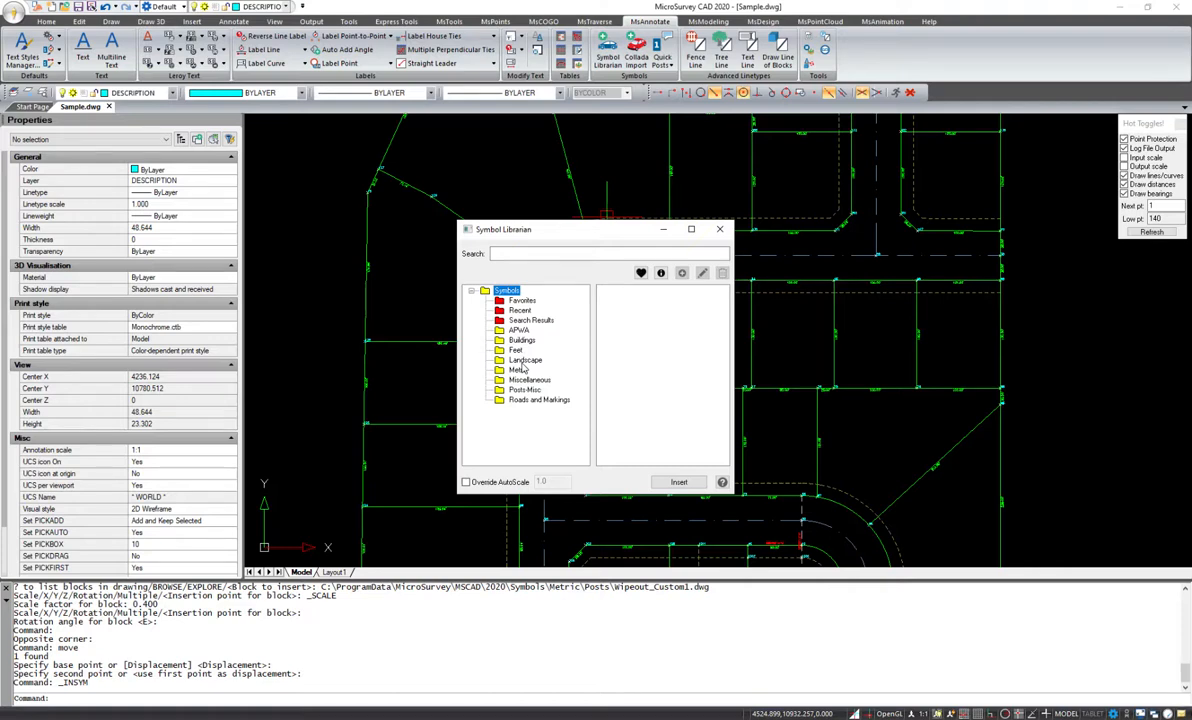
click(722, 231)
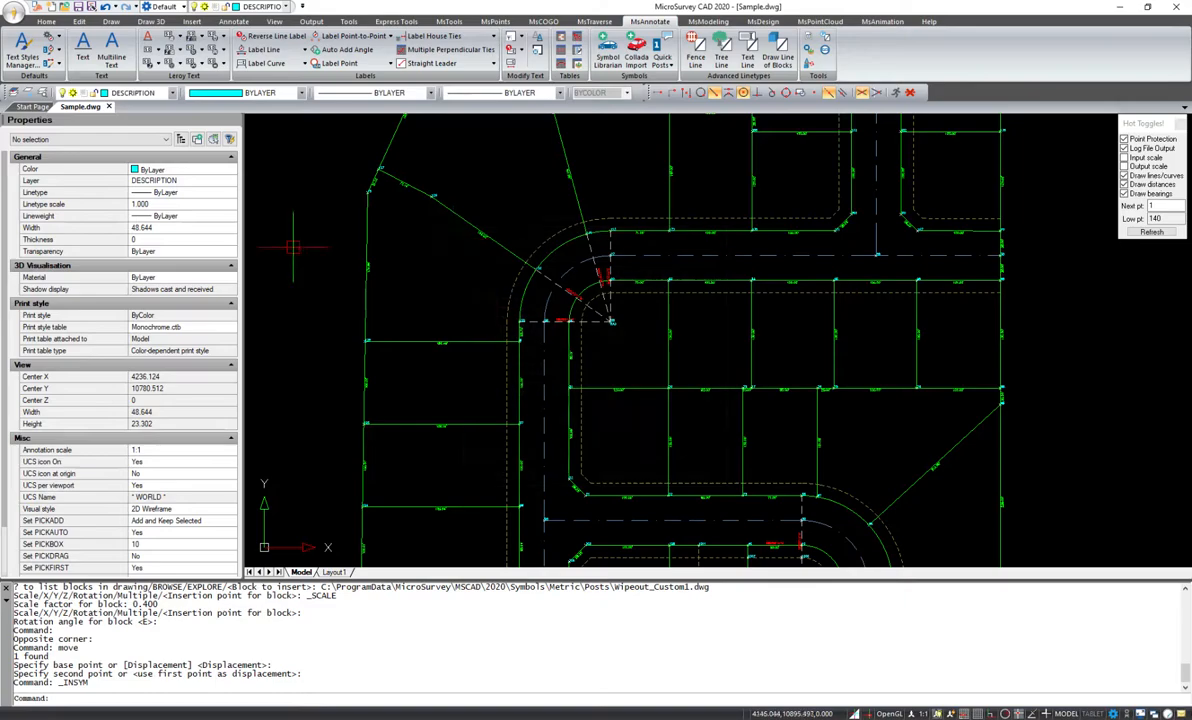